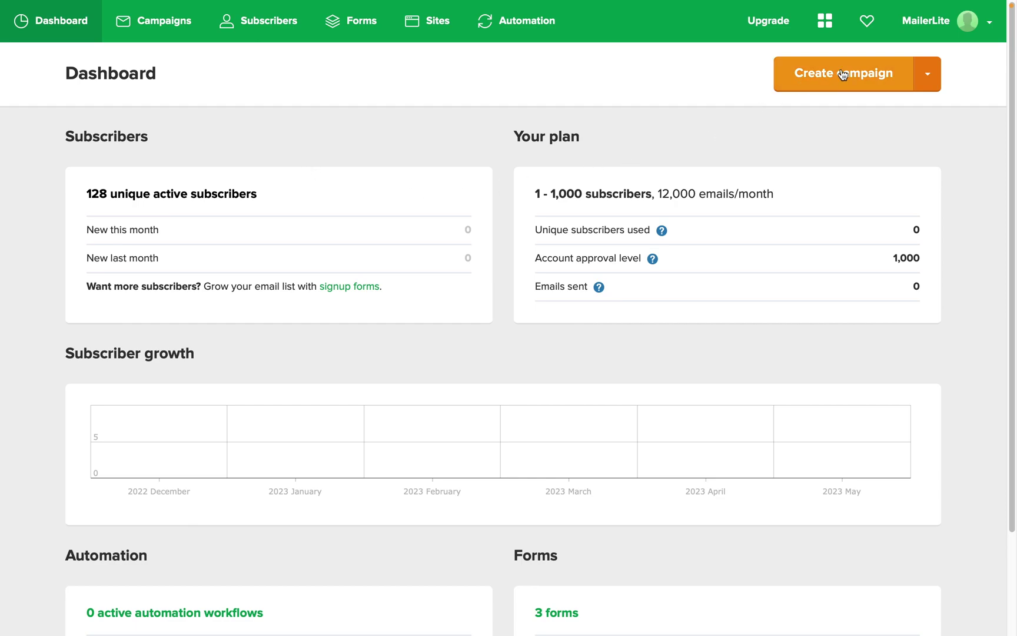
Copy the account's Developer API key from MailerLite Classic's Integrations page
click(950, 29)
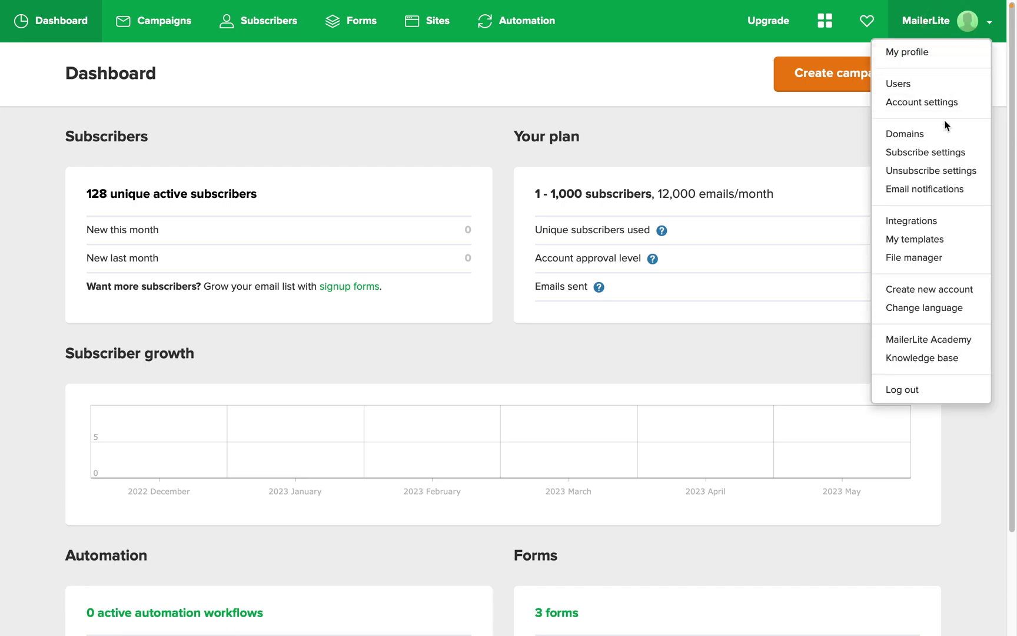
click(949, 217)
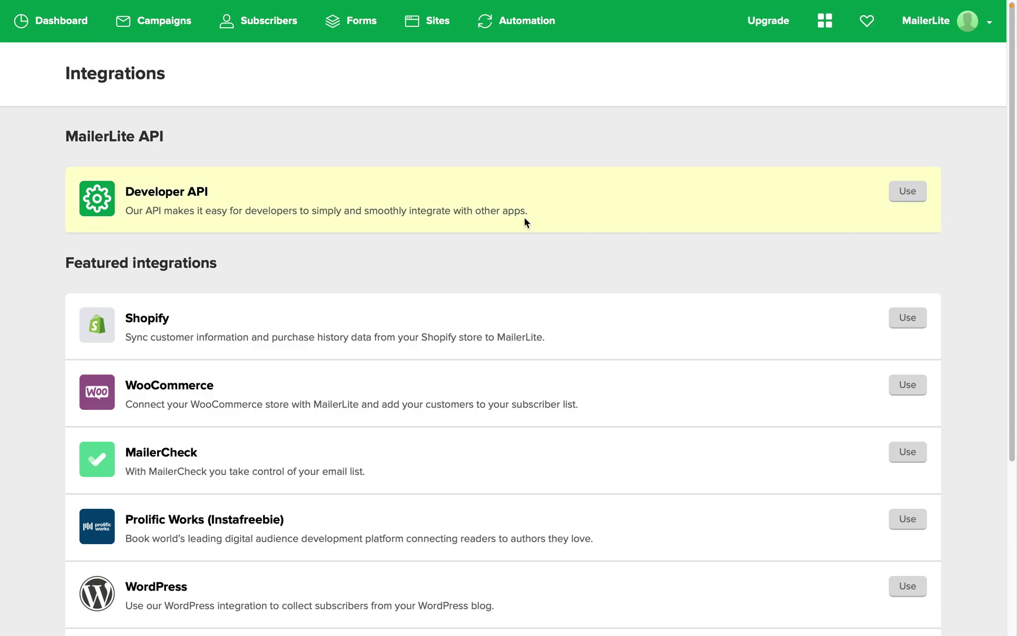
click(907, 200)
click(371, 198)
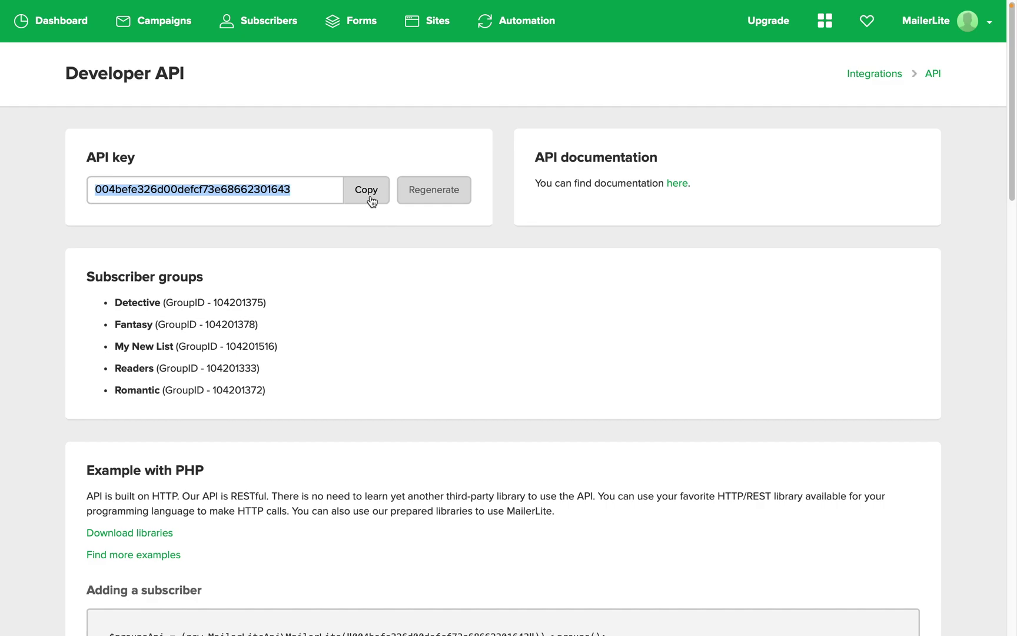
Create a new account named 'MailerLite' on the new MailerLite platform
click(824, 23)
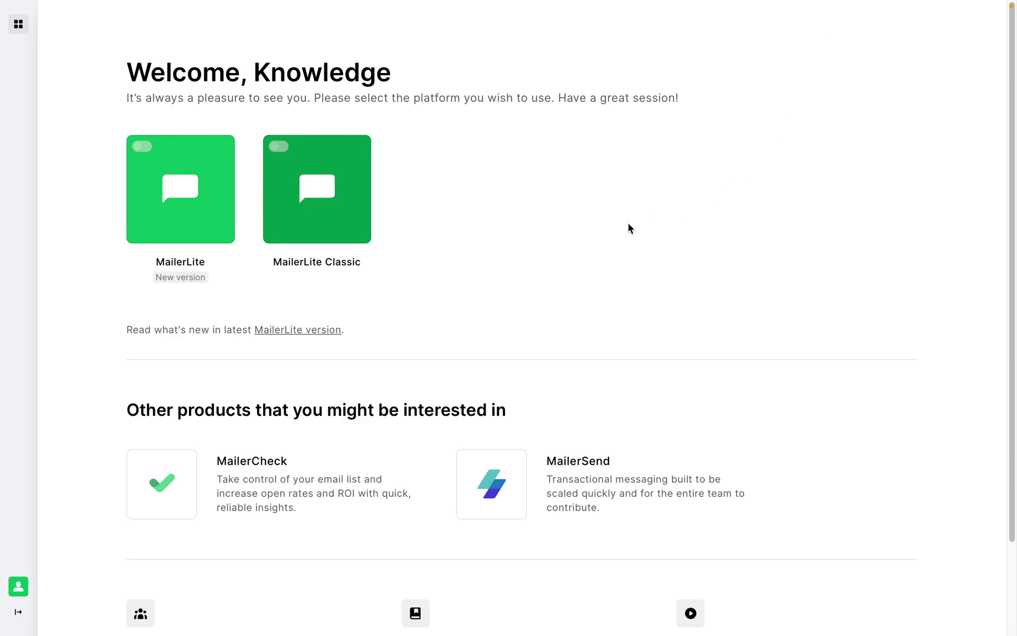
click(205, 220)
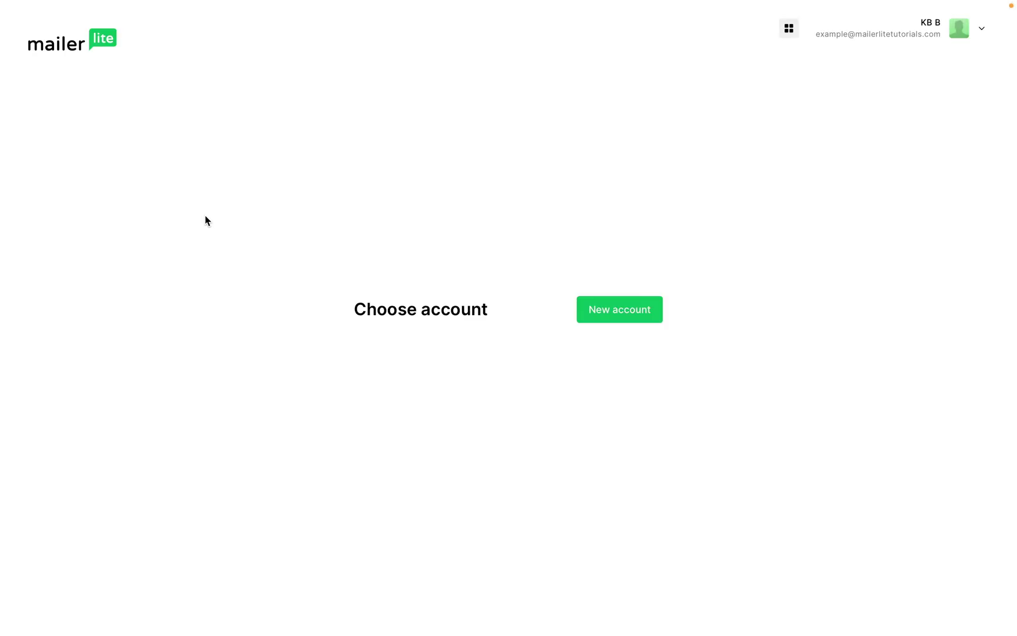
click(629, 311)
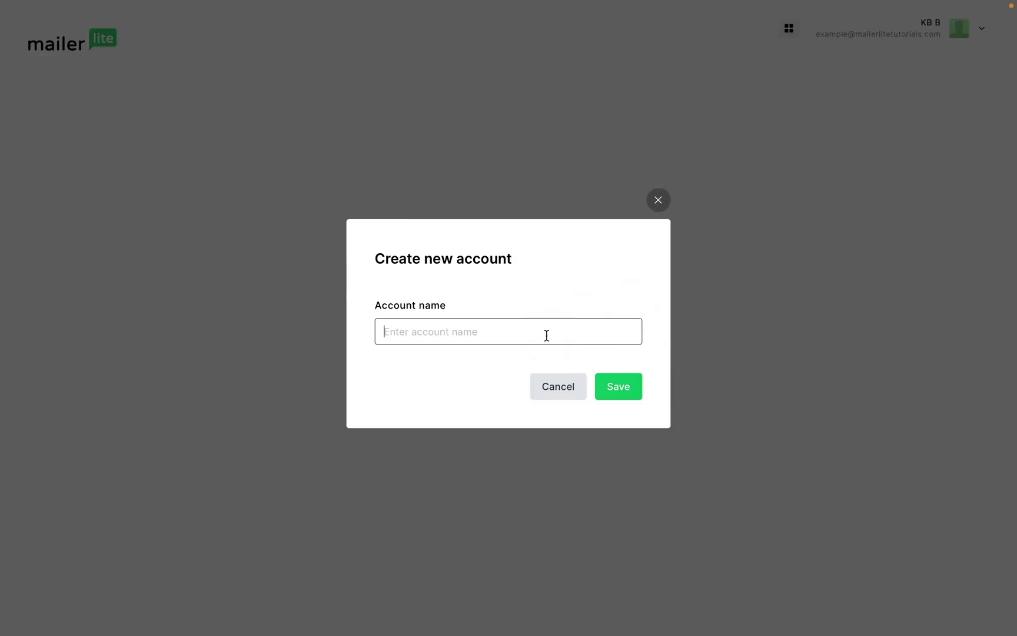
text(MailerLite)
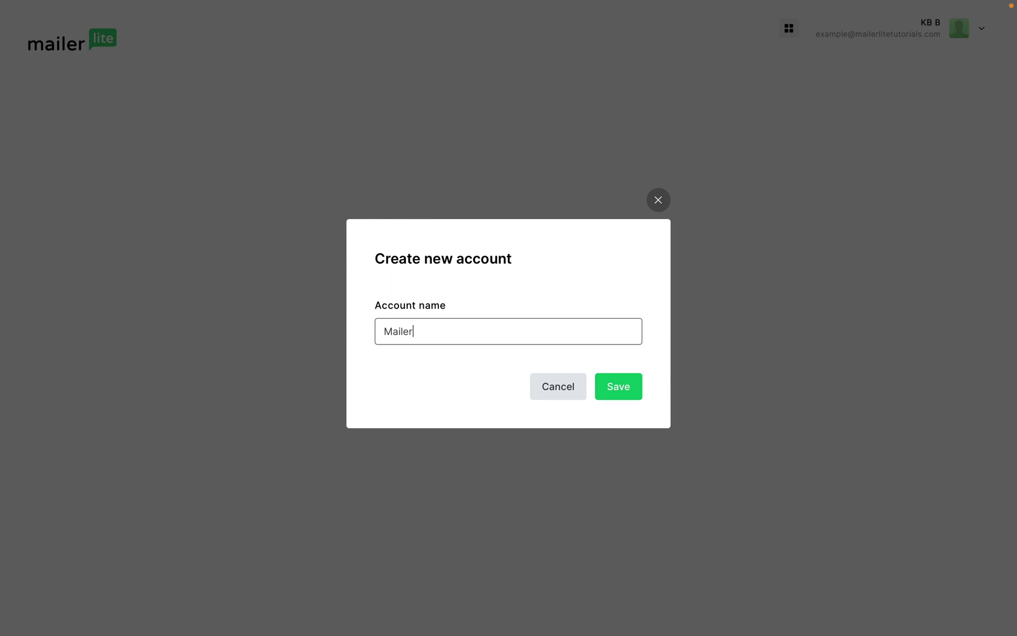
click(638, 391)
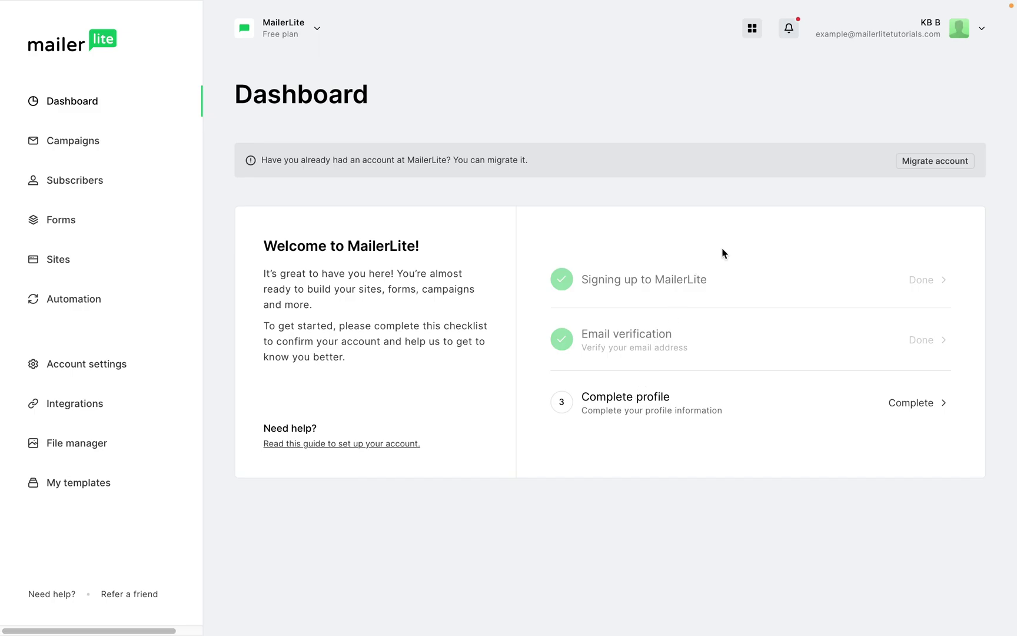
Paste the copied Classic API key into the migration prompt and confirm the migration
click(911, 167)
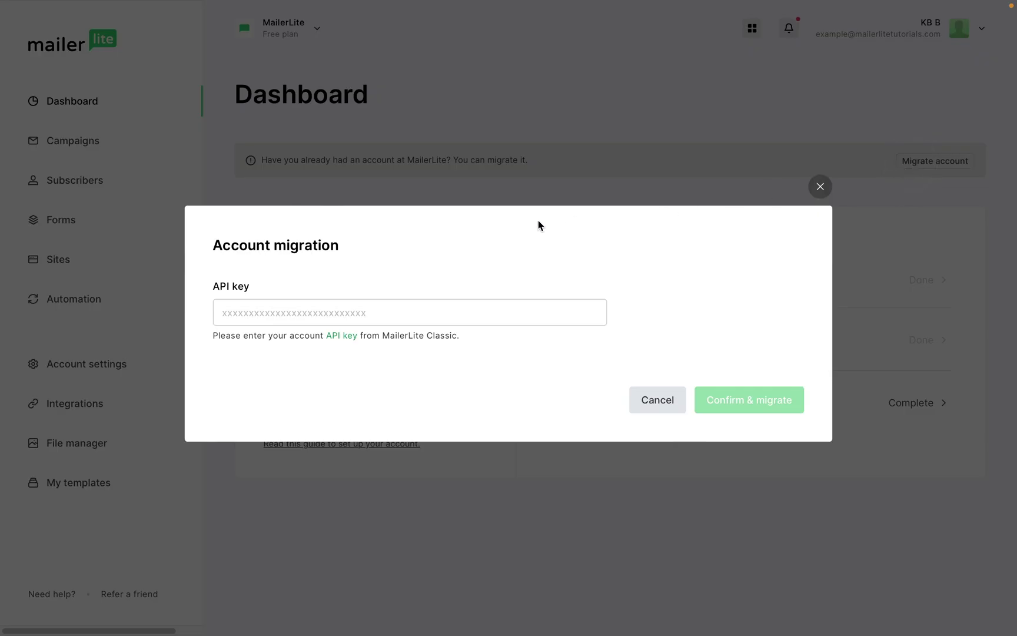
click(320, 308)
key(ctrl+v)
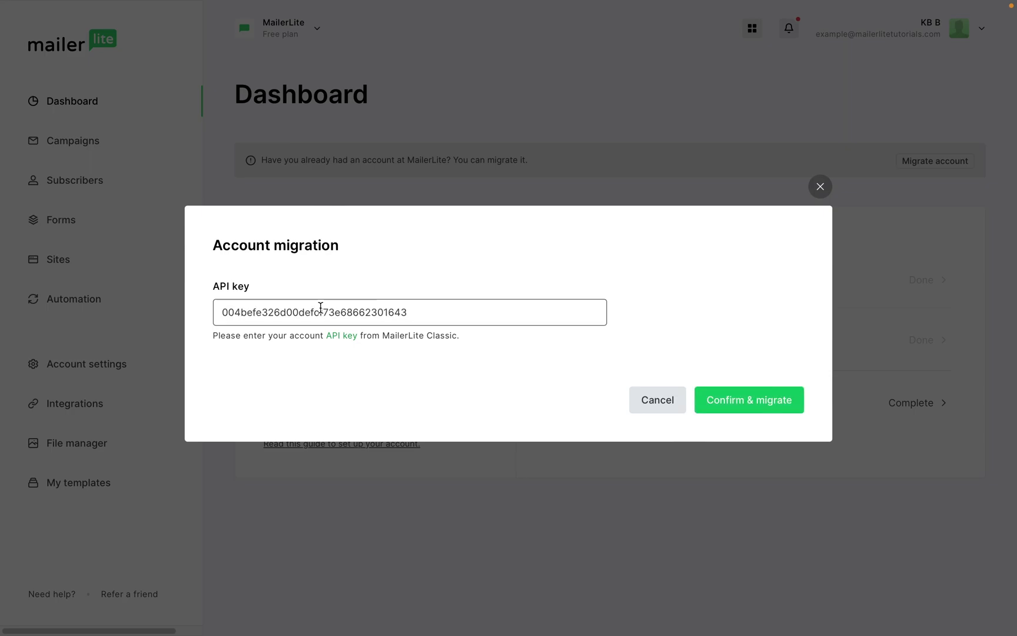
click(768, 411)
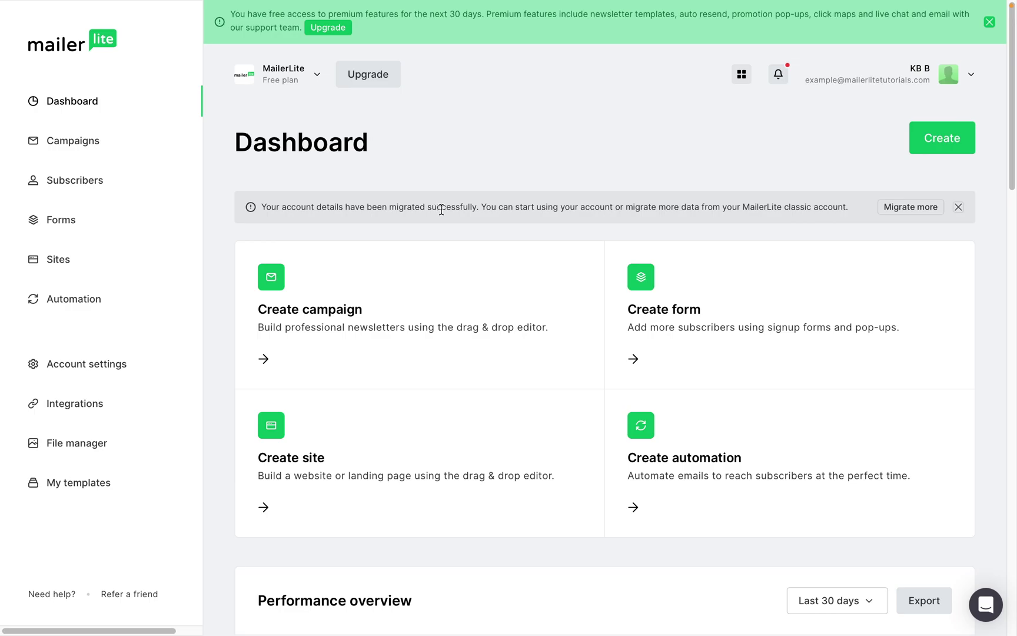
Review the remaining Migration tab items, then view the Domains settings
click(919, 217)
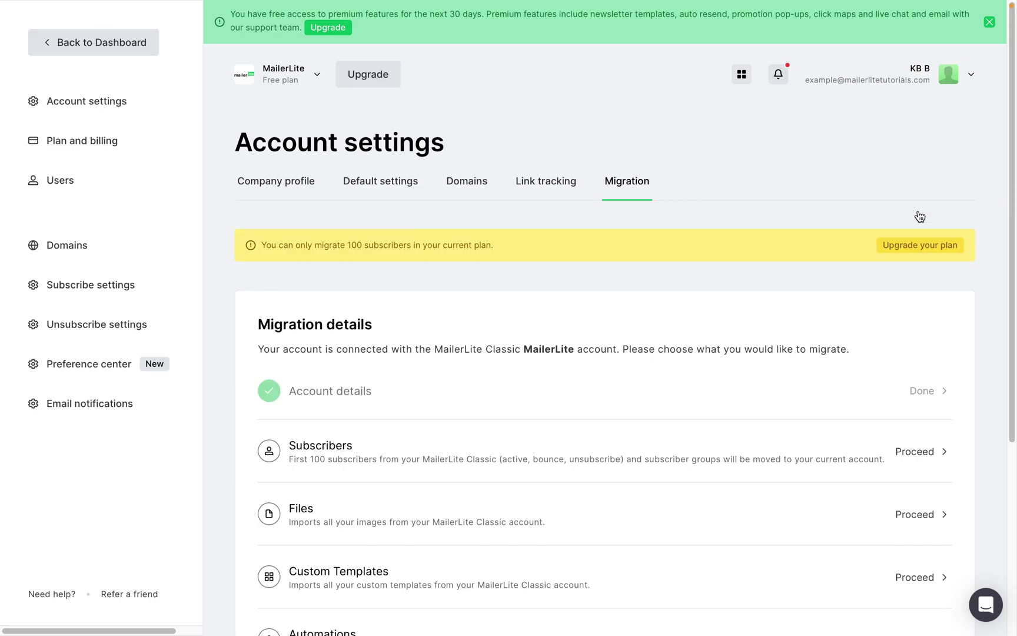
scroll(918, 215, down, 1)
scroll(529, 386, down, 2)
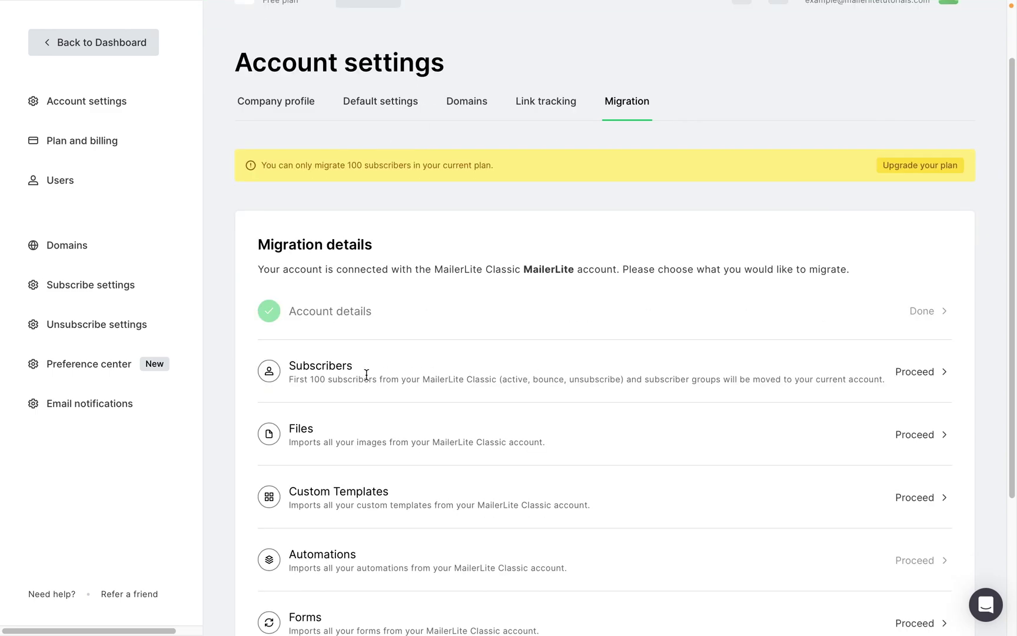
scroll(441, 370, down, 1)
scroll(356, 411, down, 4)
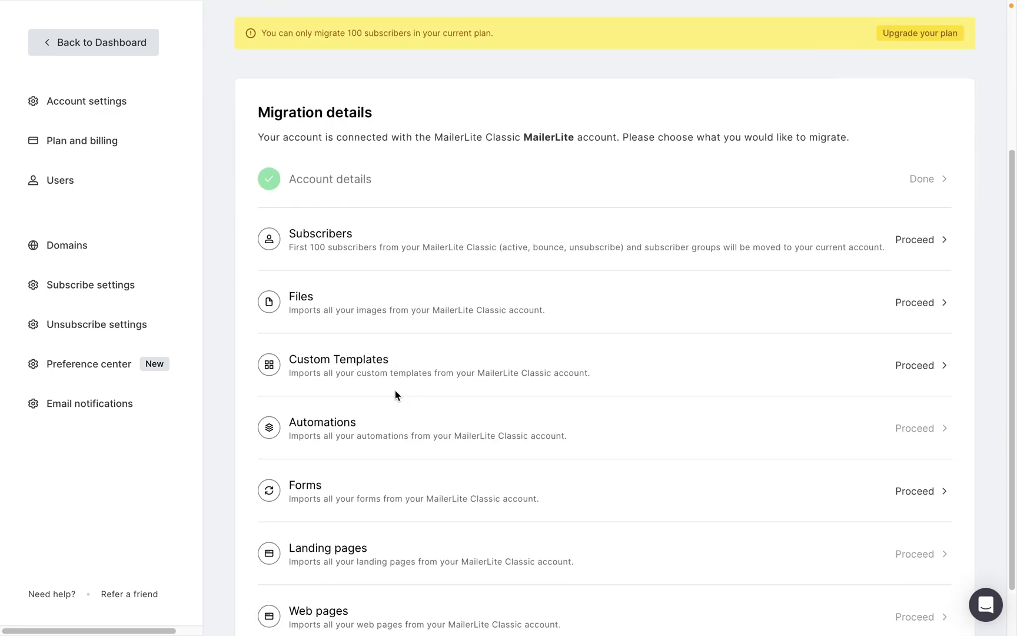
scroll(377, 429, down, 2)
scroll(567, 446, up, 10)
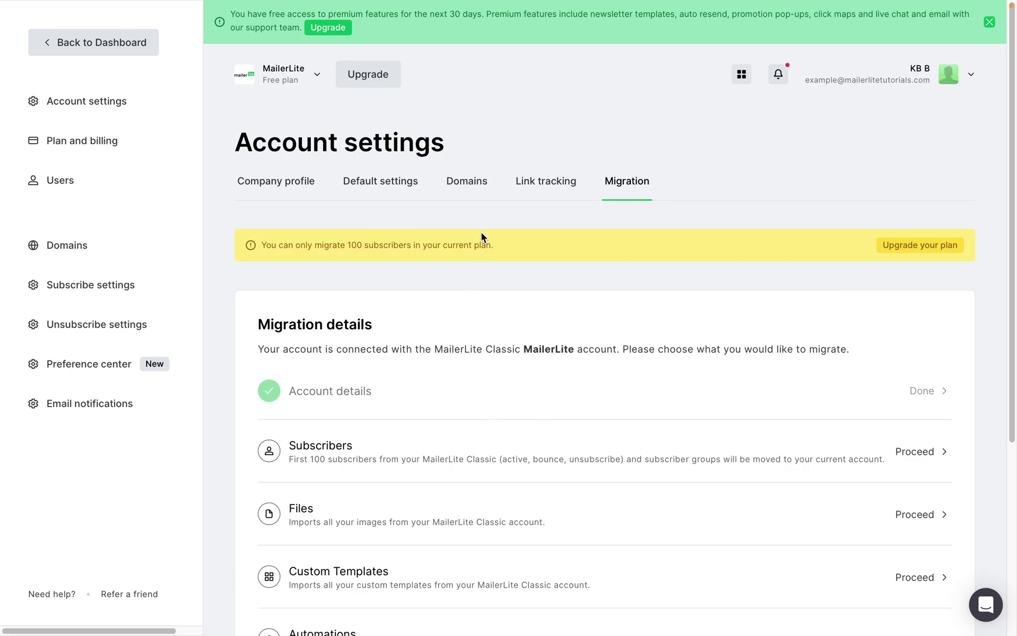
click(471, 194)
Check the DKIM and SPF DNS records for mailerlitetutorials.com, both reported not found
click(472, 198)
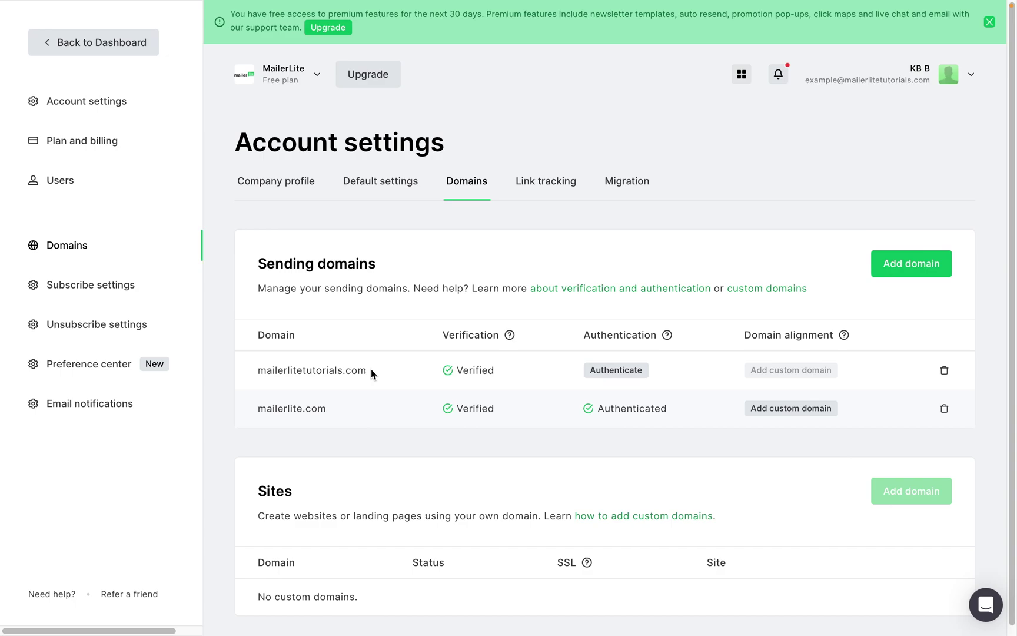
click(608, 371)
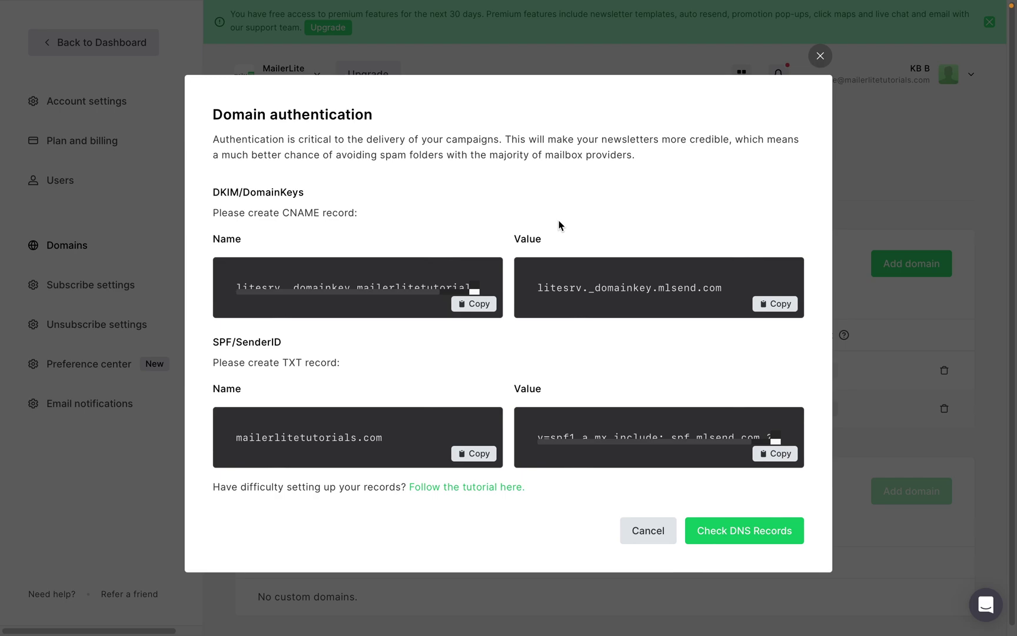
drag(221, 190, 233, 189)
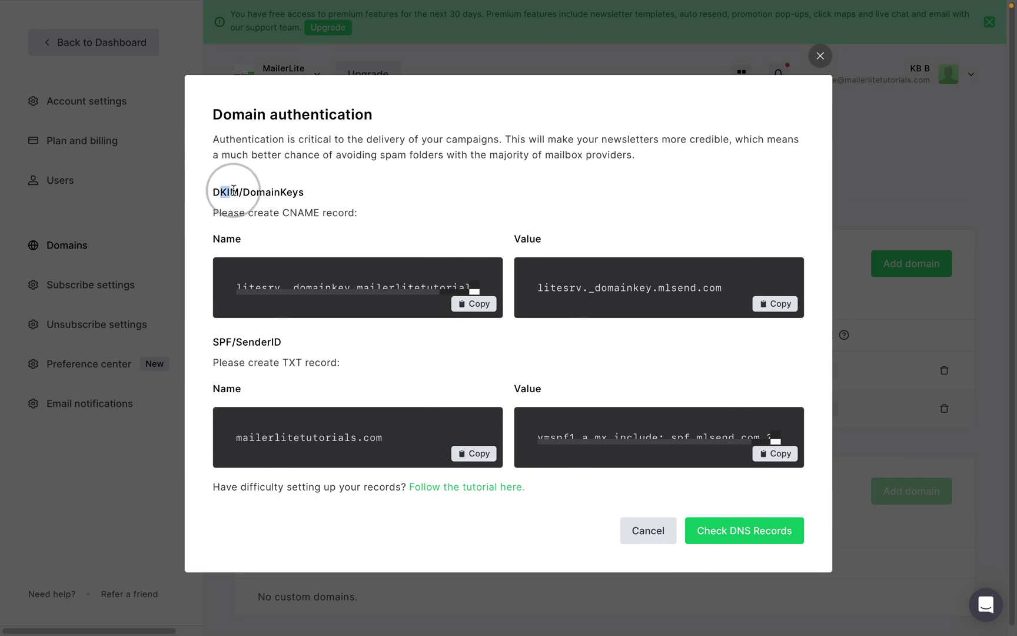
drag(215, 344, 229, 348)
click(546, 360)
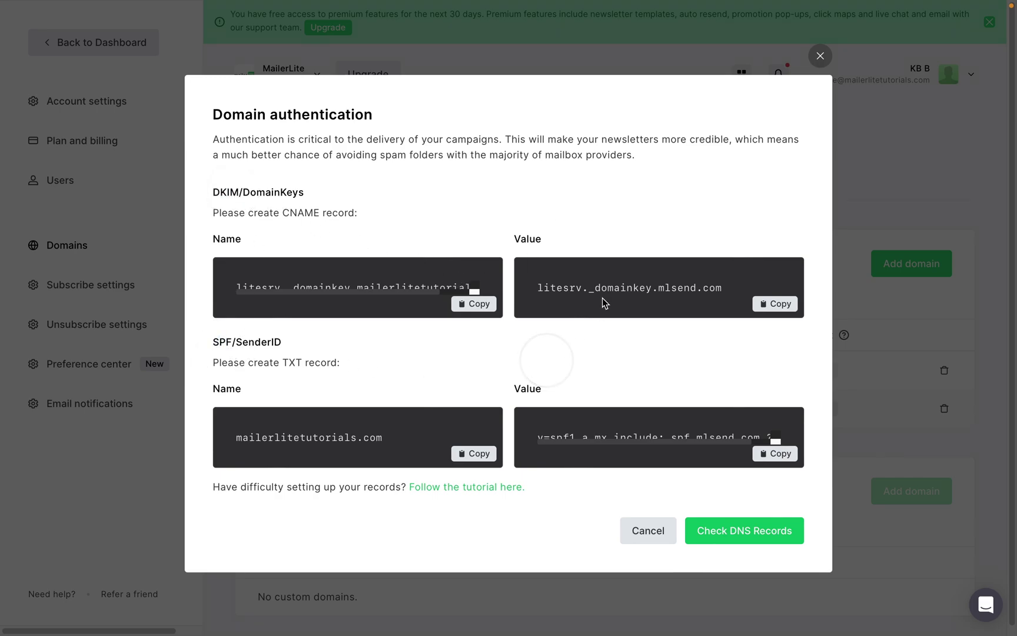
click(744, 524)
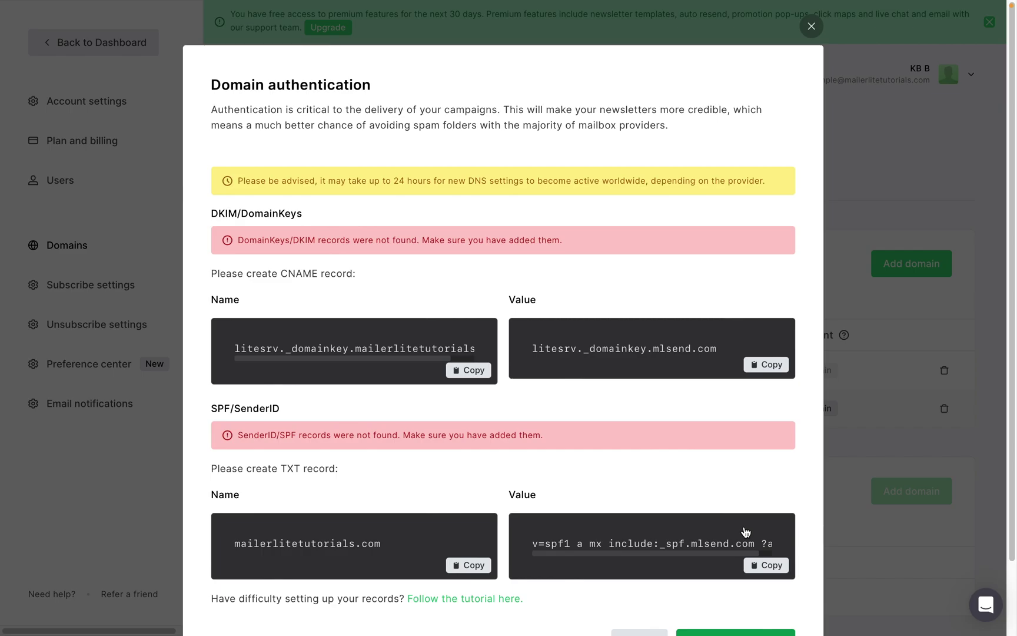
Back on the Migration tab, highlight the notice limiting migration to 100 subscribers
click(810, 27)
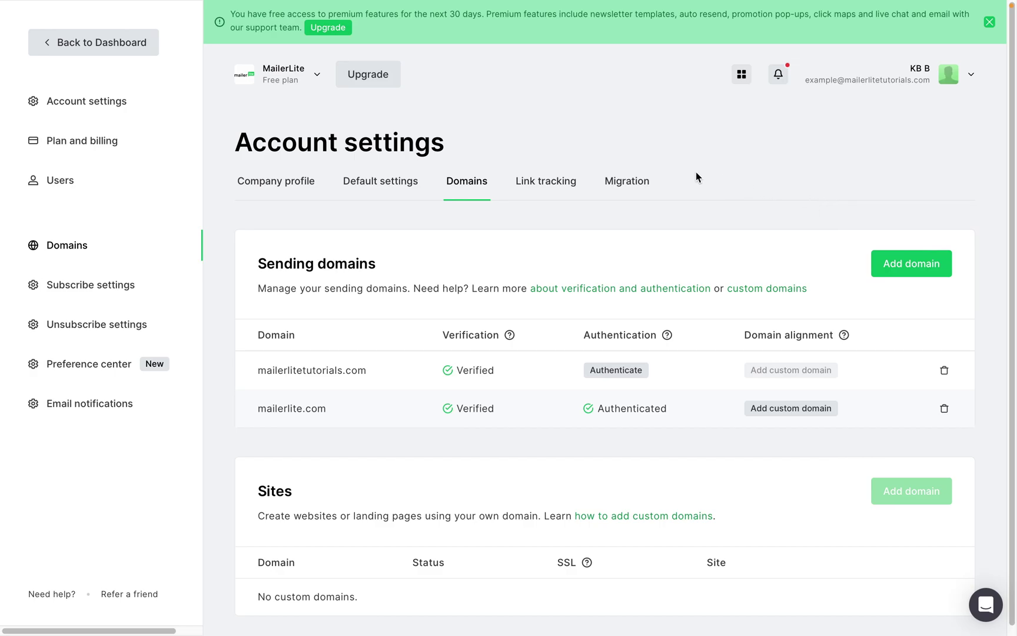
click(637, 194)
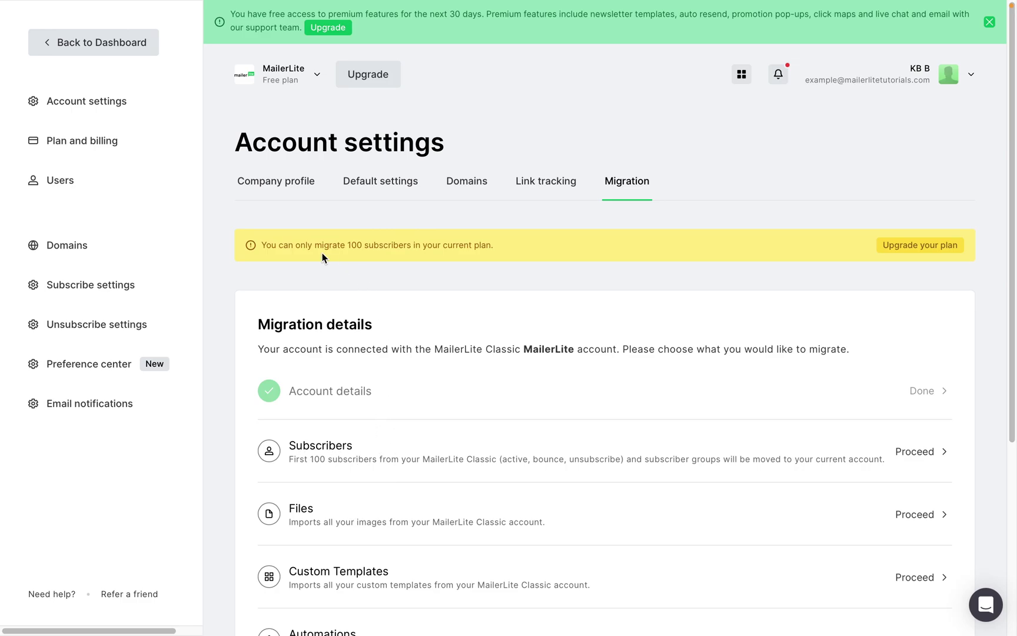
drag(301, 244, 511, 245)
click(516, 250)
drag(325, 245, 395, 243)
click(462, 241)
Compare paid plan prices at 640,000 subscribers to upgrade to the Advanced plan
click(905, 244)
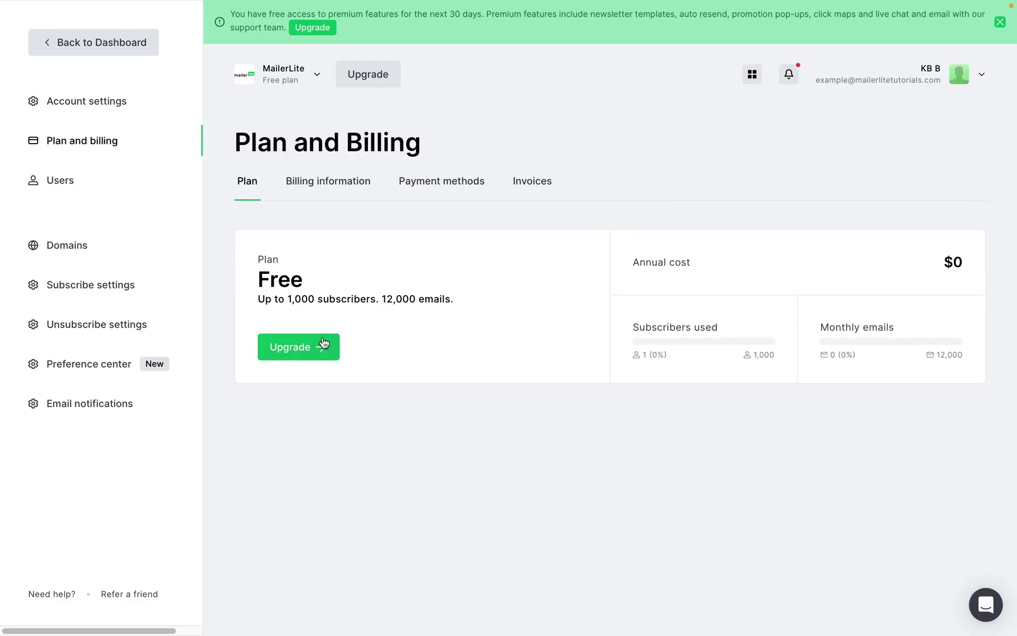
click(319, 346)
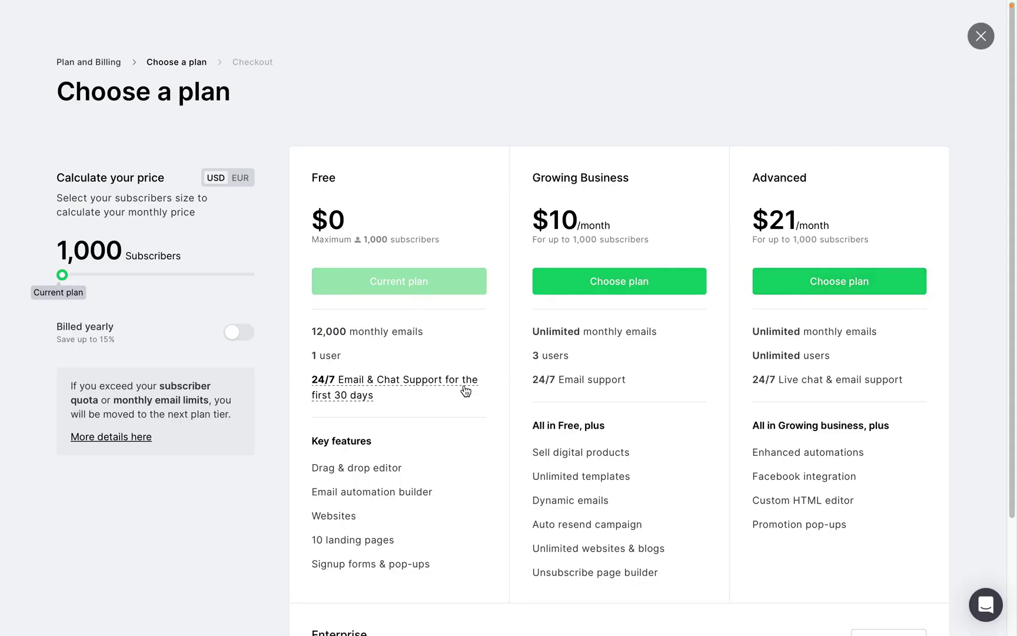
drag(62, 275, 83, 279)
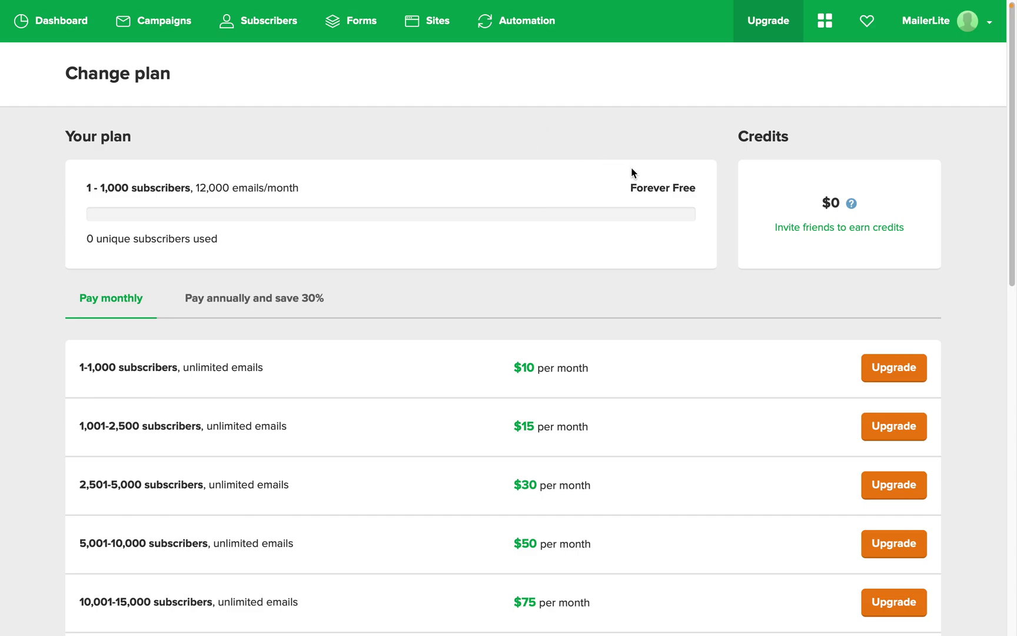
scroll(394, 320, down, 5)
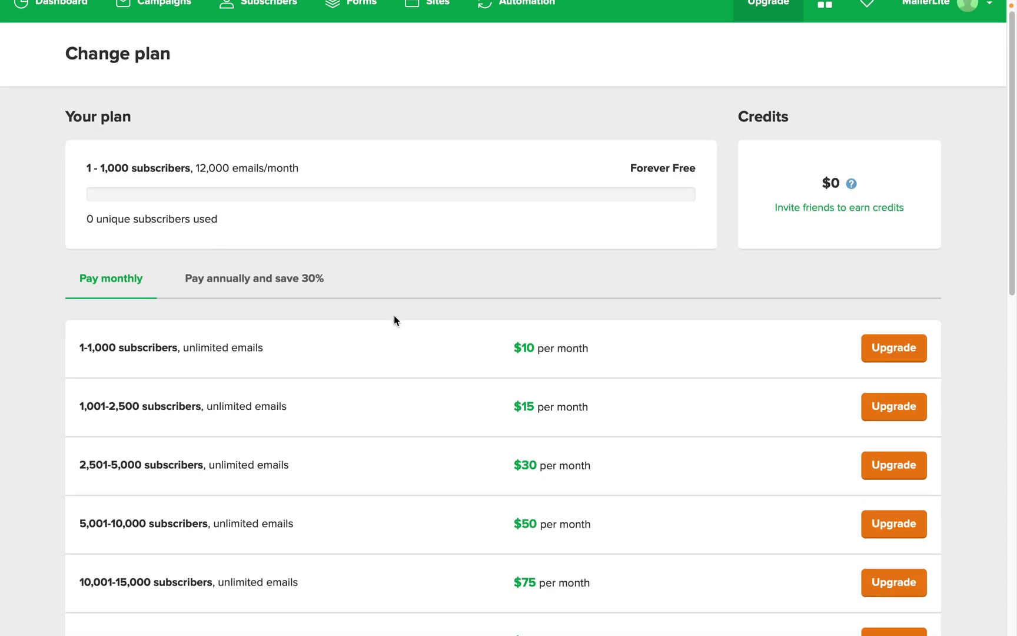
scroll(395, 317, up, 6)
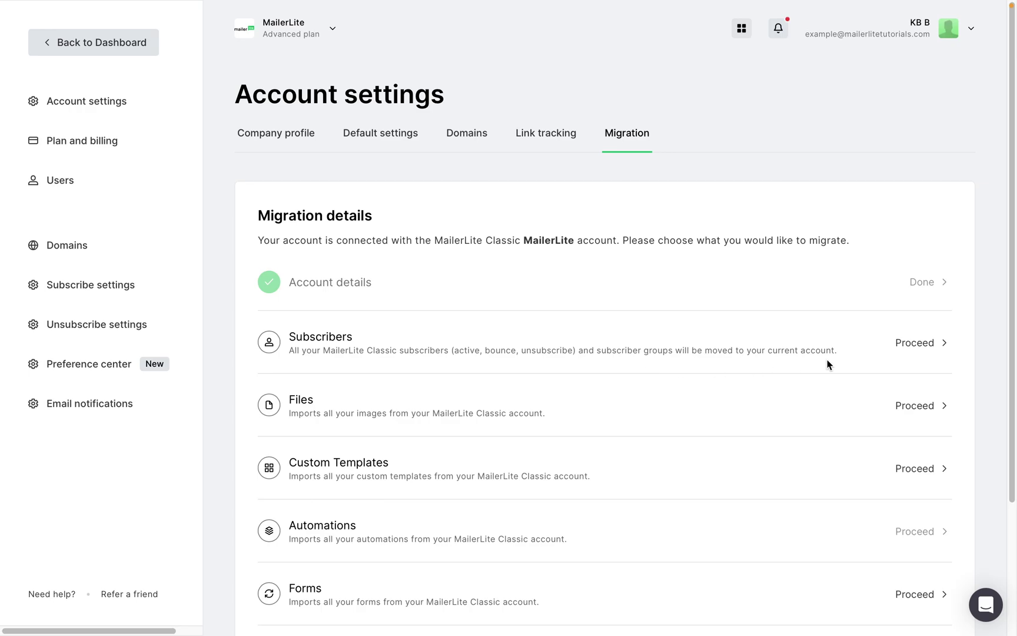
Start and confirm the migration of all Classic subscribers and groups
click(909, 347)
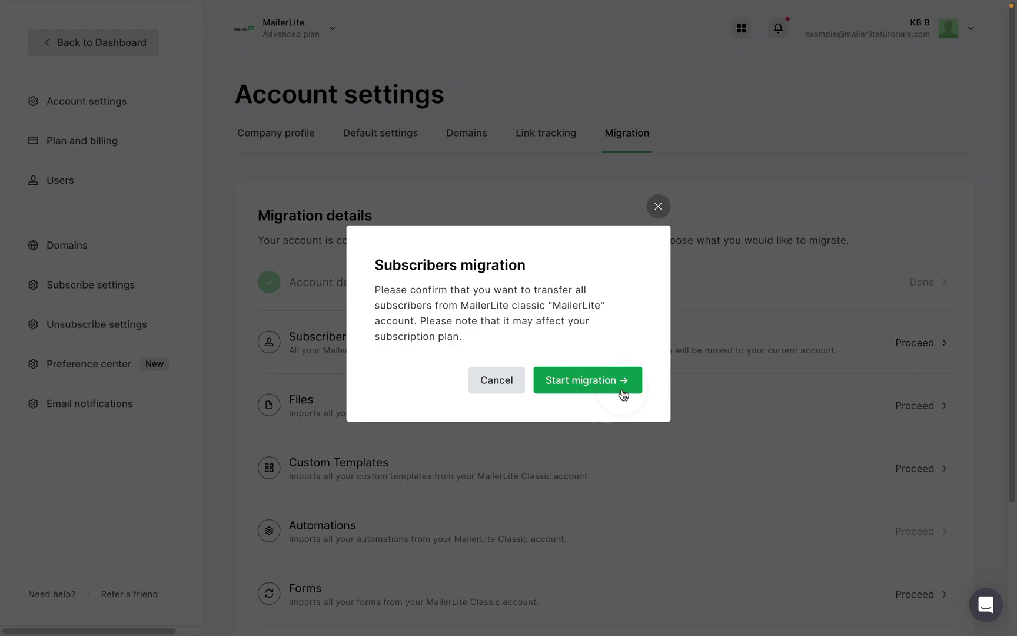
click(622, 392)
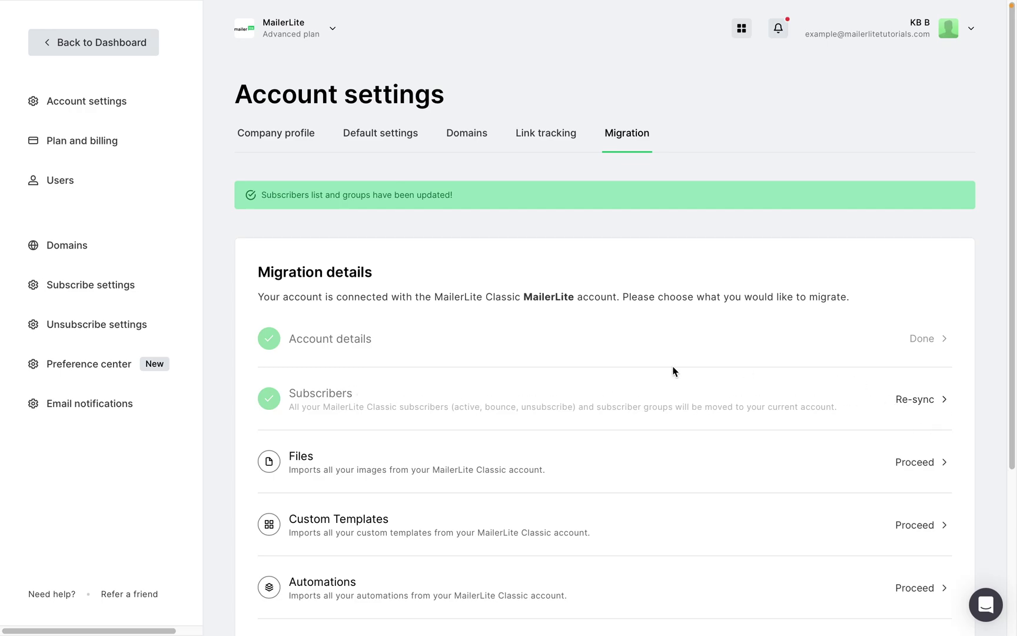
scroll(453, 405, down, 1)
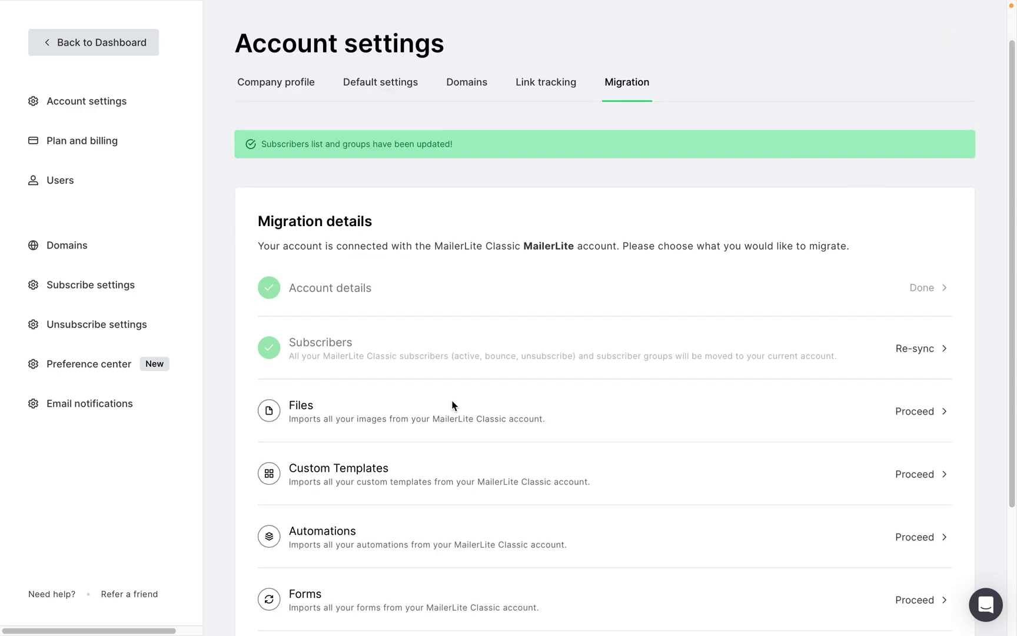
scroll(446, 345, down, 1)
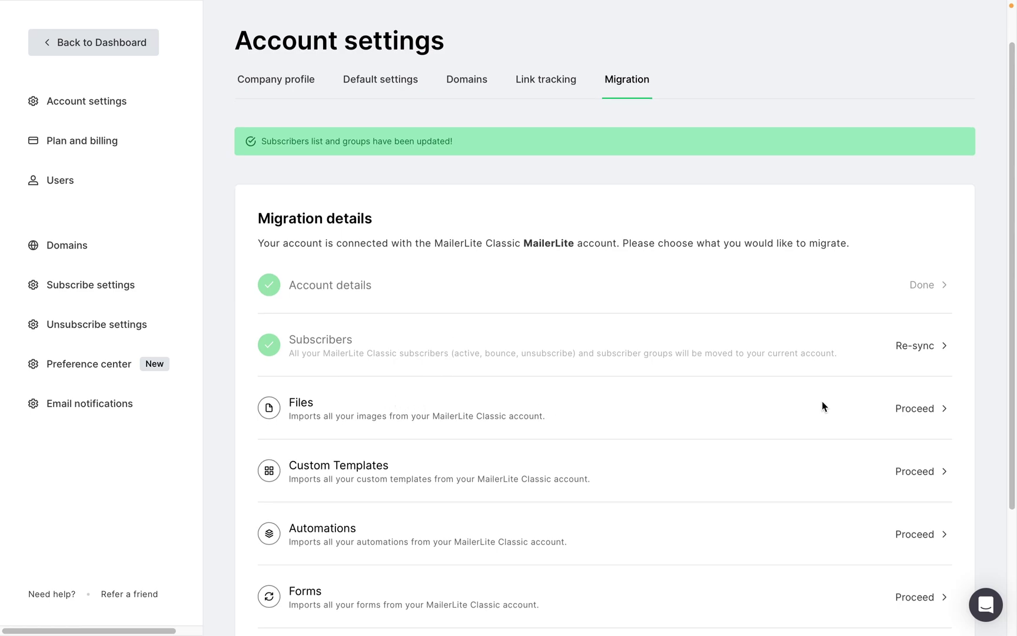
Migrate all uploaded Classic files, bringing over 2 images
click(906, 412)
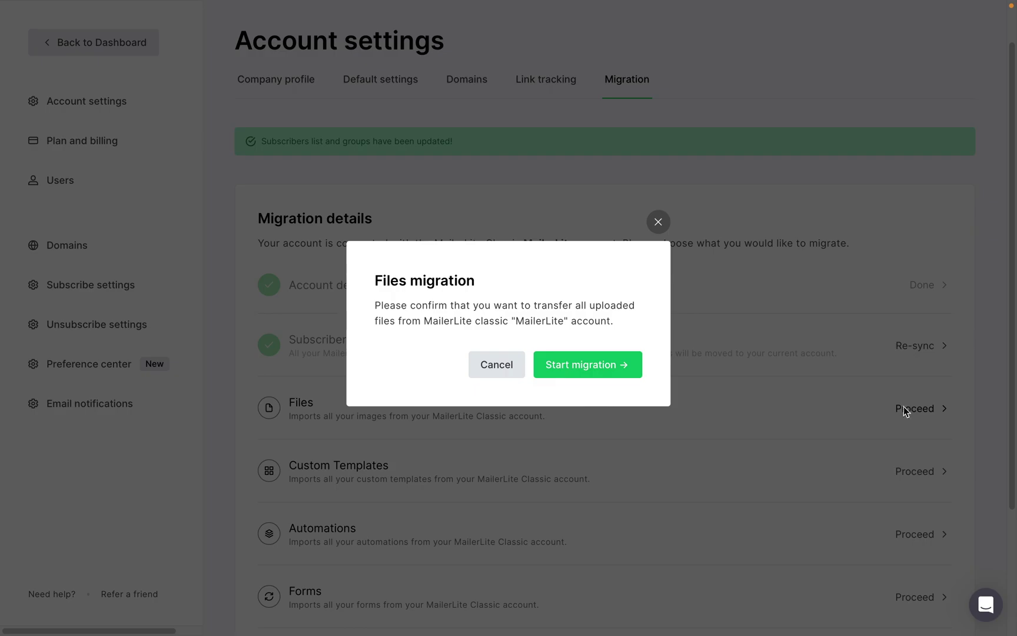
click(604, 370)
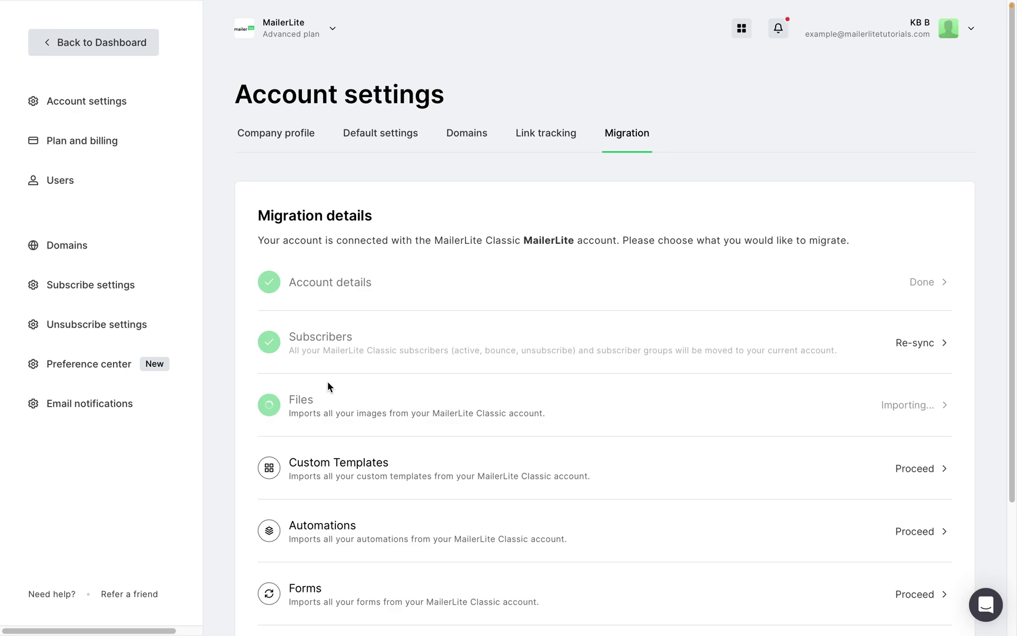
scroll(328, 382, down, 2)
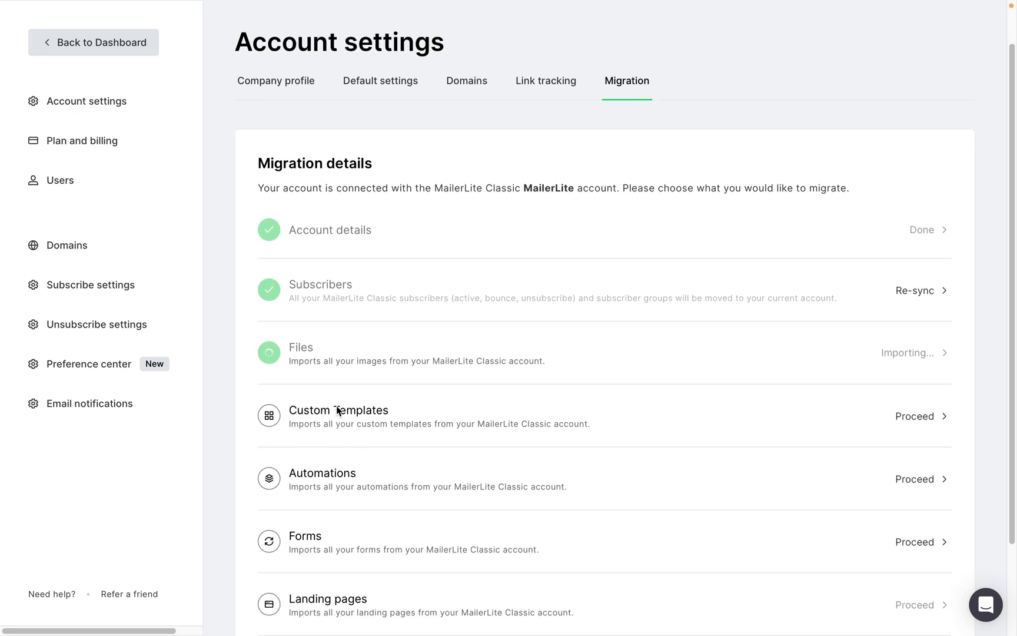
Start importing the 1 custom template from Classic
click(920, 422)
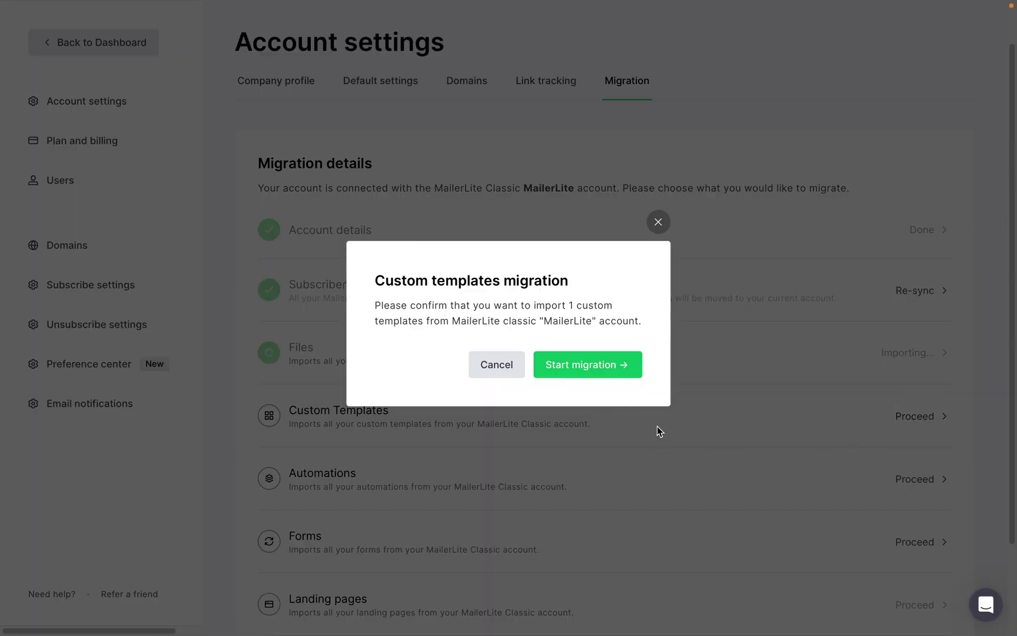
click(586, 372)
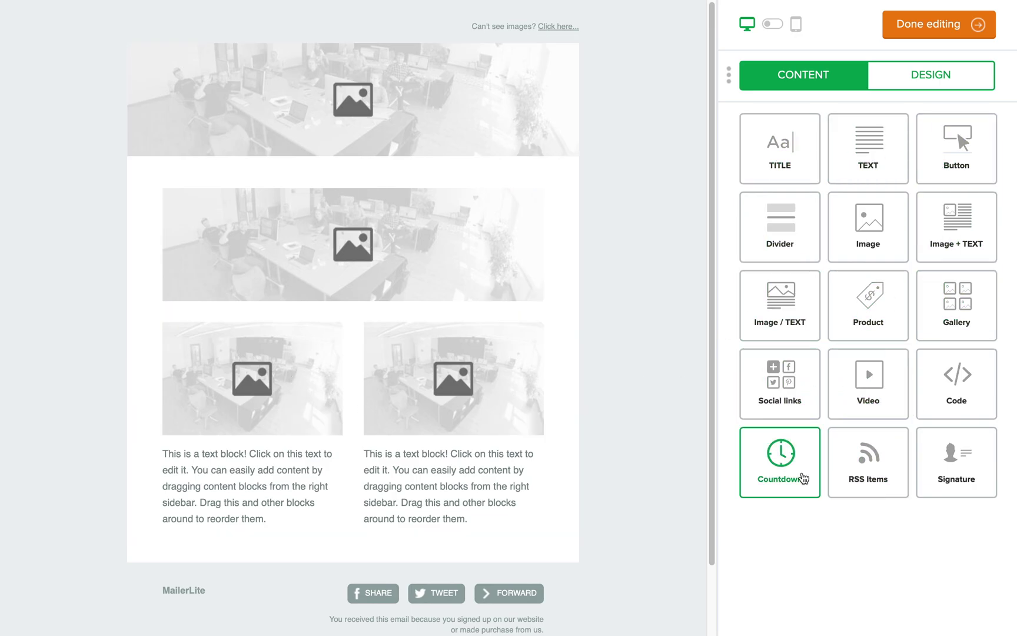
click(931, 77)
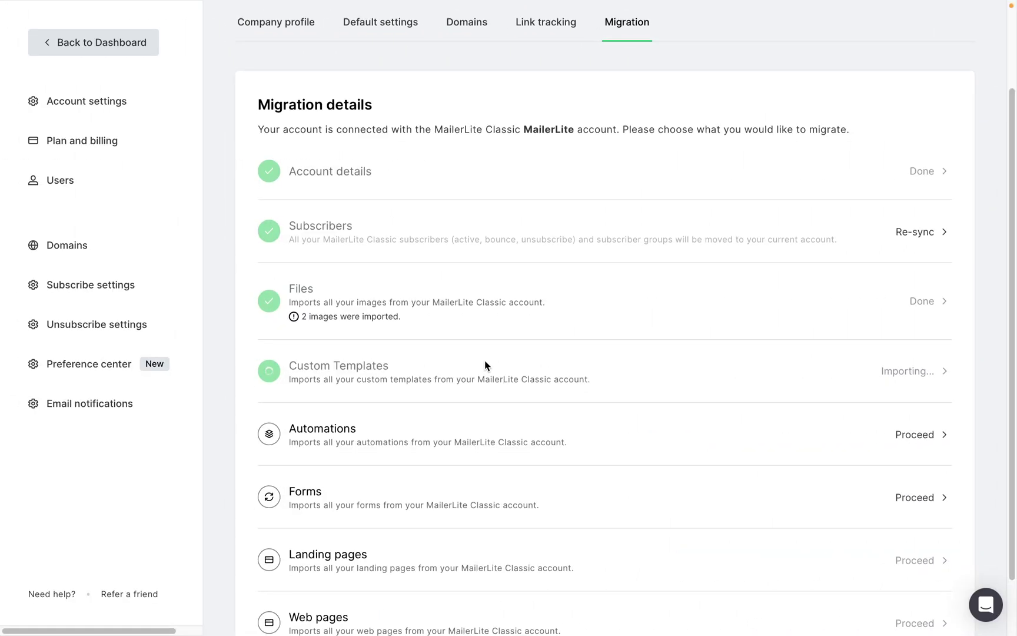
scroll(479, 368, down, 1)
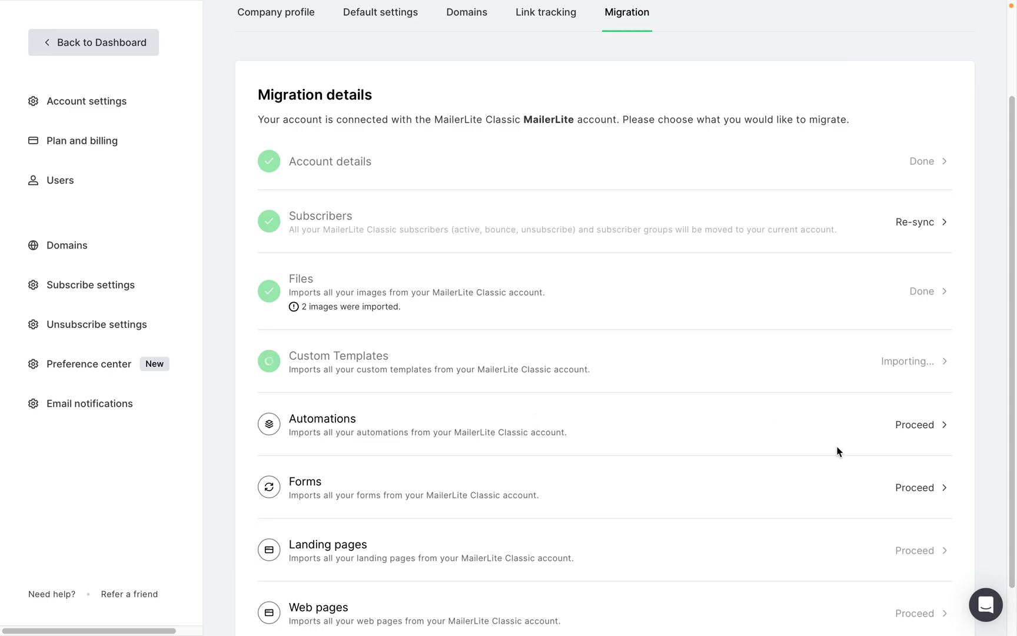
Confirm migration of all Classic automations and review the Migration tab progress
click(917, 425)
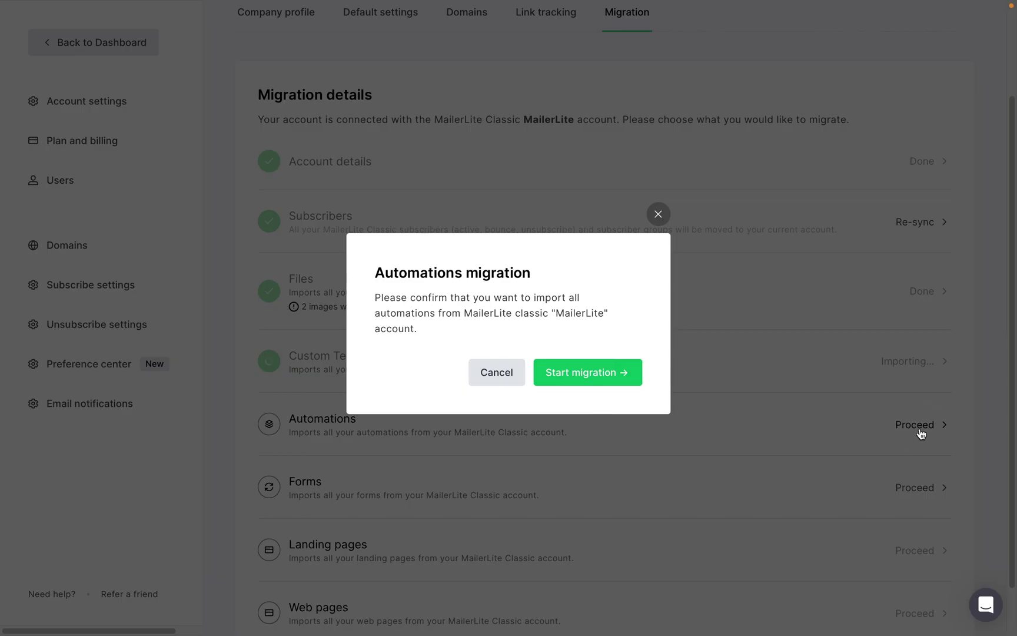
click(592, 388)
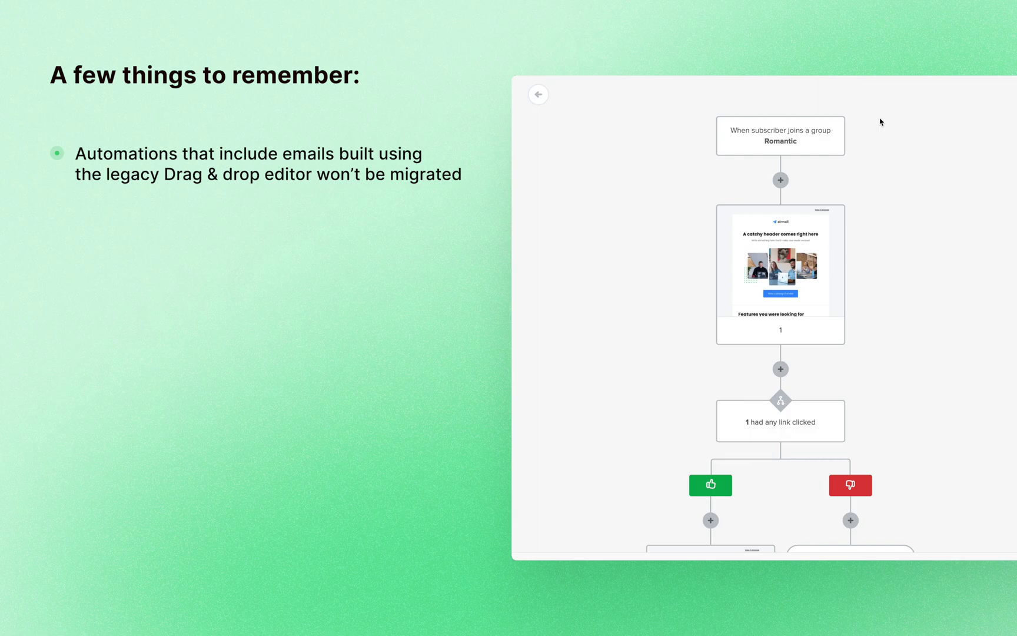
scroll(880, 122, down, 5)
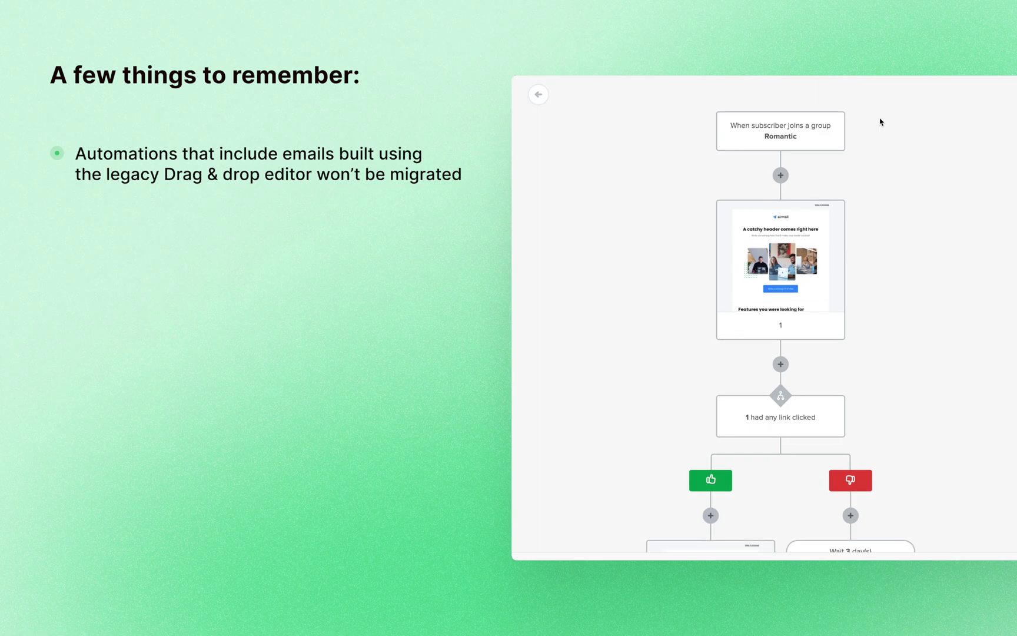
scroll(880, 122, down, 3)
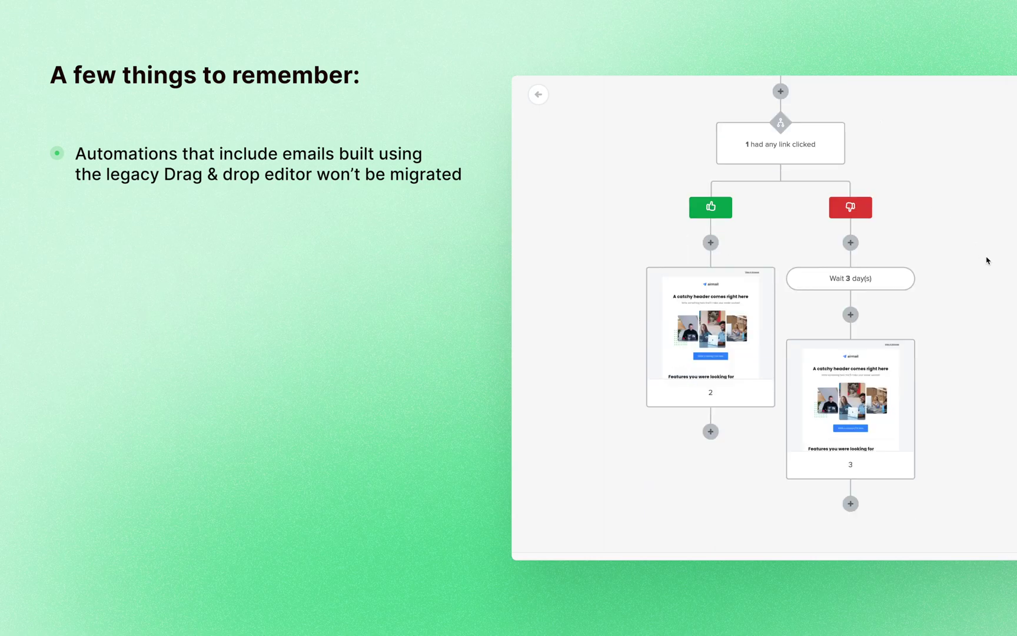
scroll(987, 261, up, 3)
scroll(986, 260, up, 2)
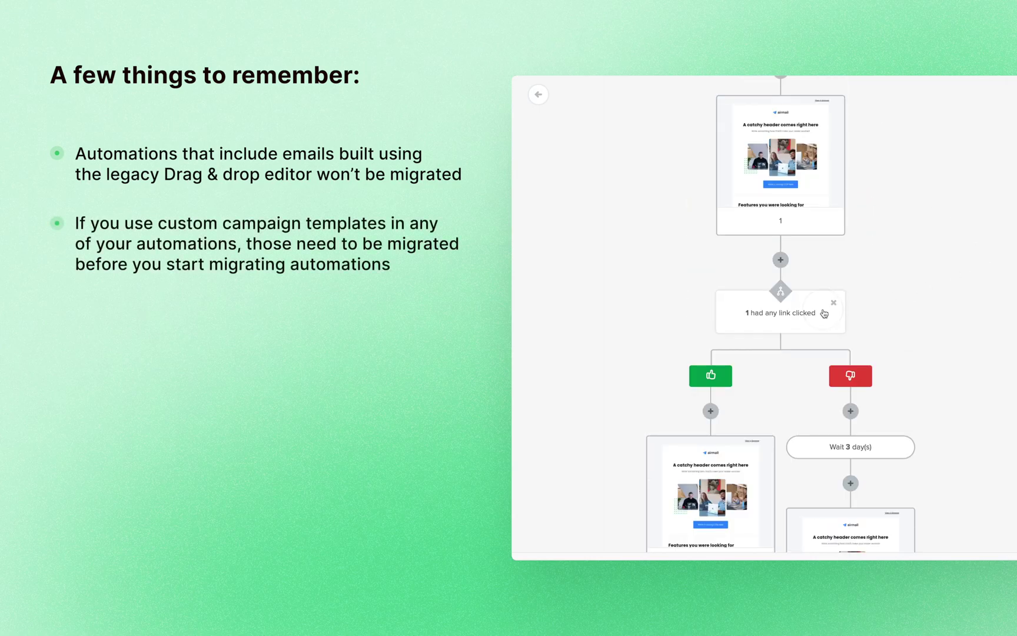
scroll(929, 285, up, 2)
scroll(929, 284, up, 2)
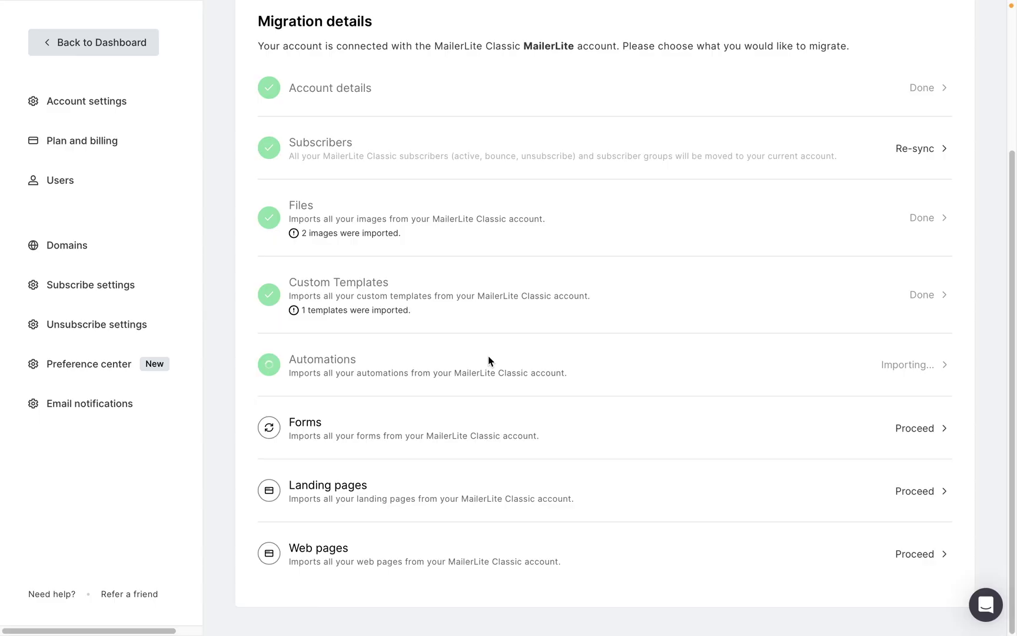
Confirm migration of all Classic forms from the Forms row and follow the import progress
click(897, 438)
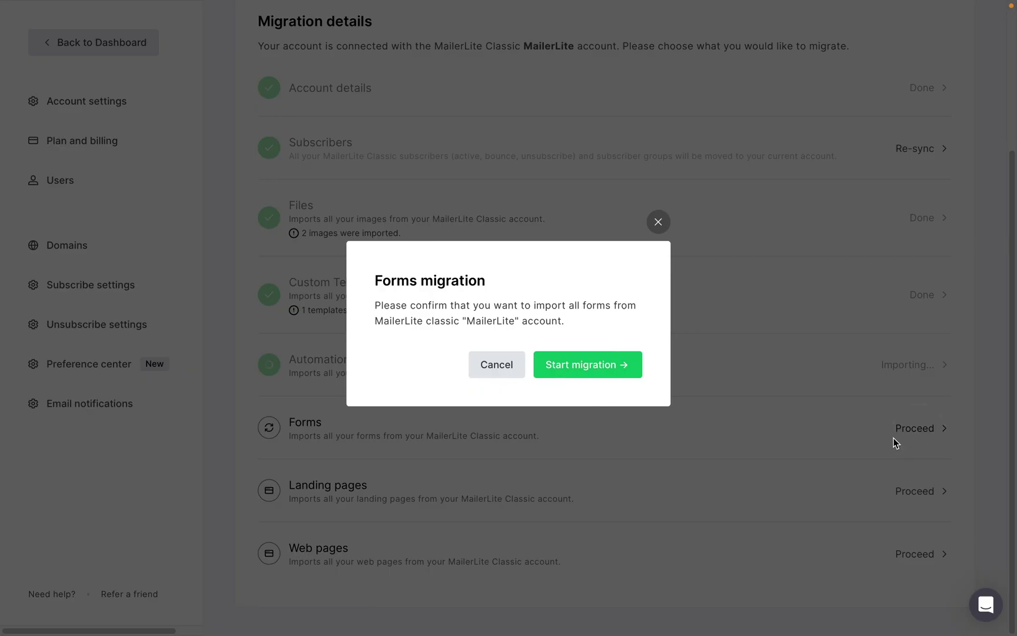
click(607, 375)
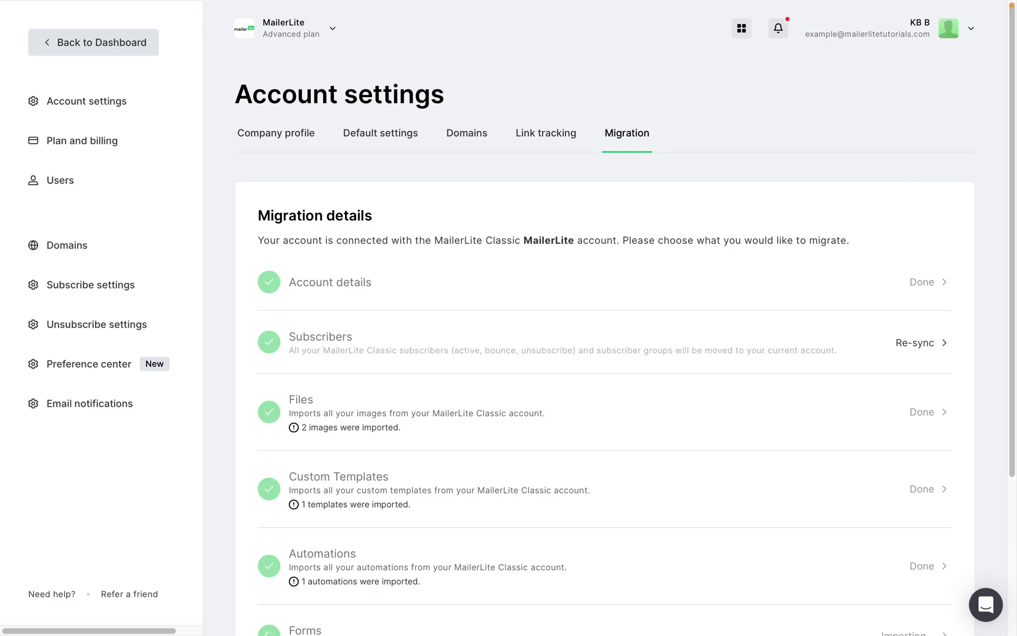
scroll(715, 361, down, 3)
scroll(715, 366, down, 2)
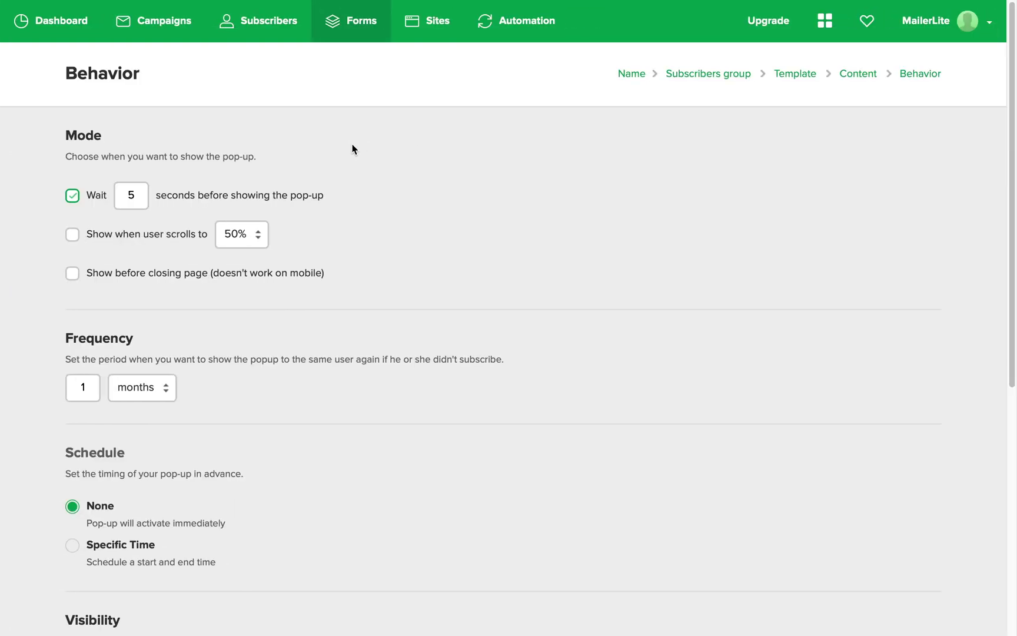
scroll(471, 150, down, 5)
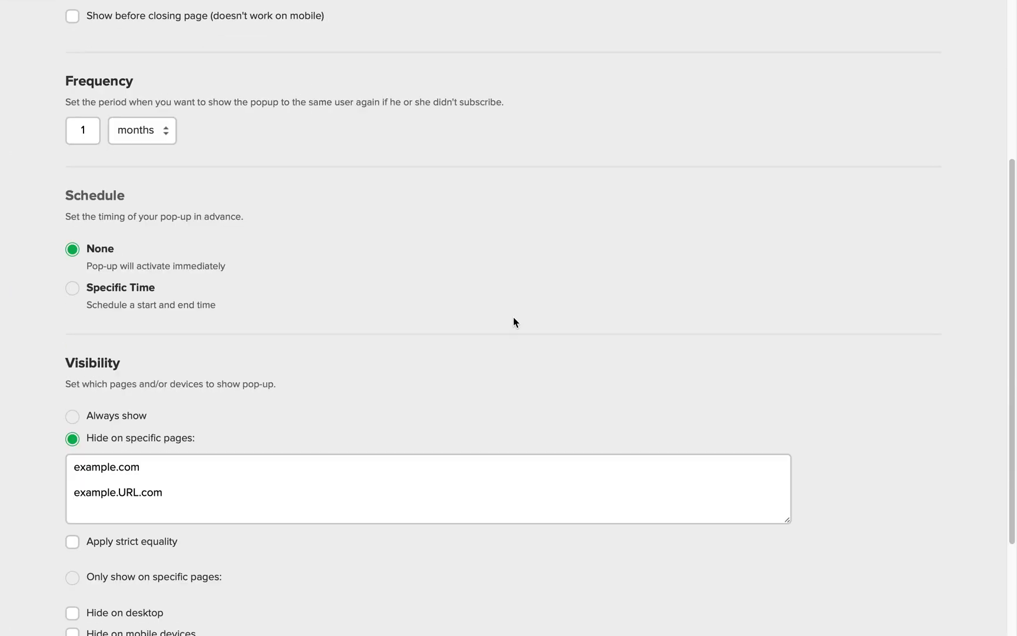
scroll(175, 341, down, 3)
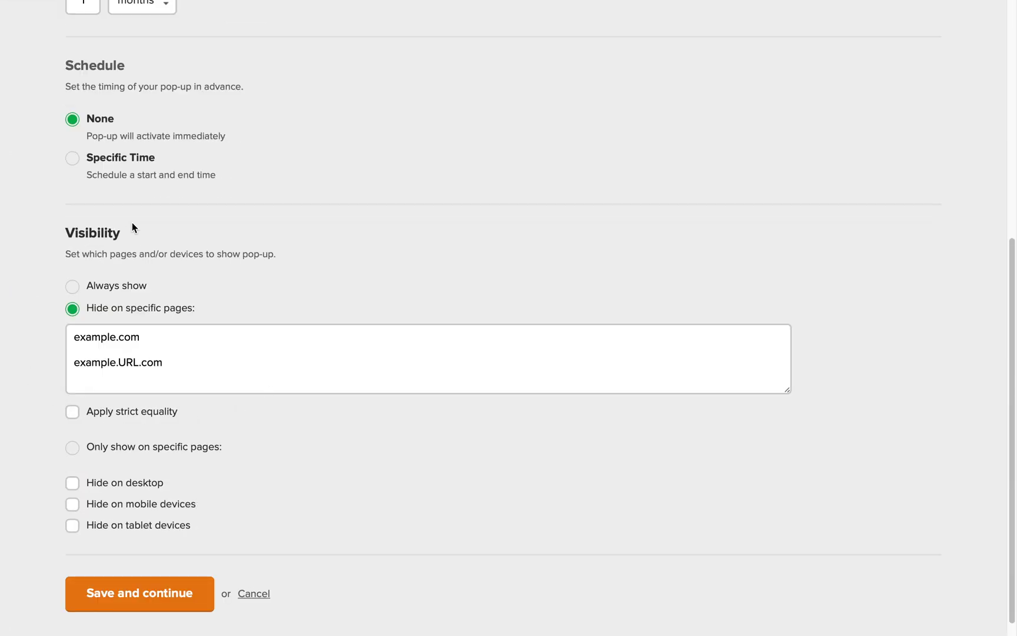
scroll(121, 460, down, 1)
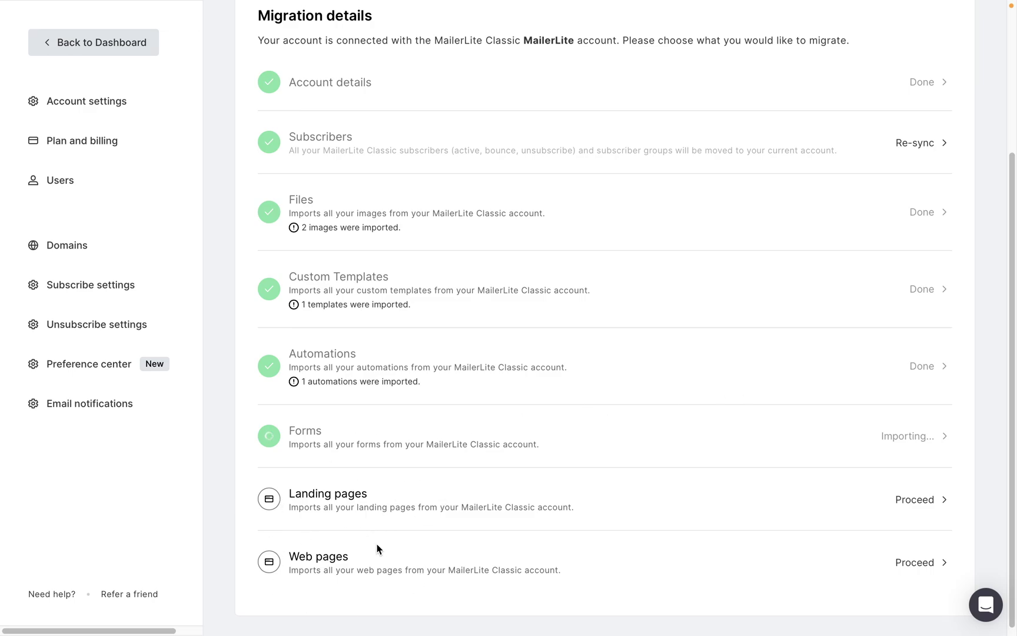
Confirm migration of all Classic landing pages after reviewing the DNS note
click(914, 504)
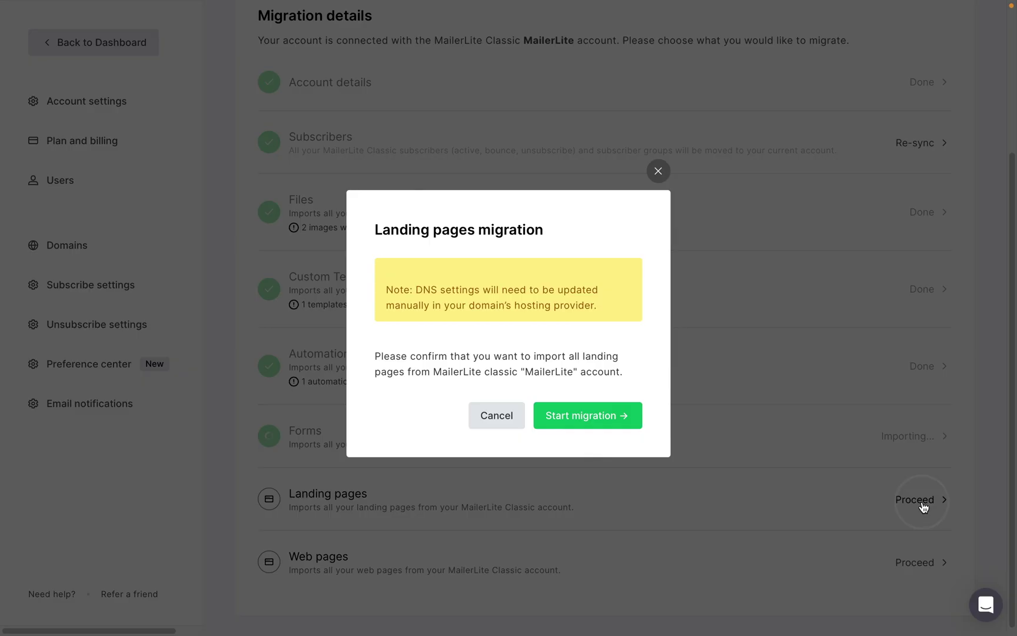
click(582, 427)
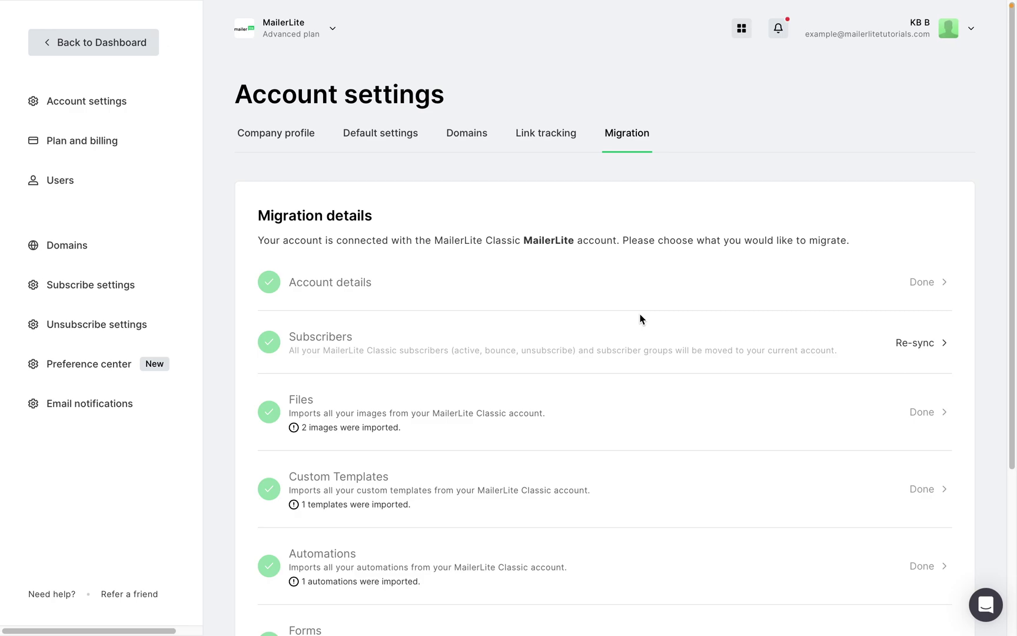
scroll(641, 318, down, 4)
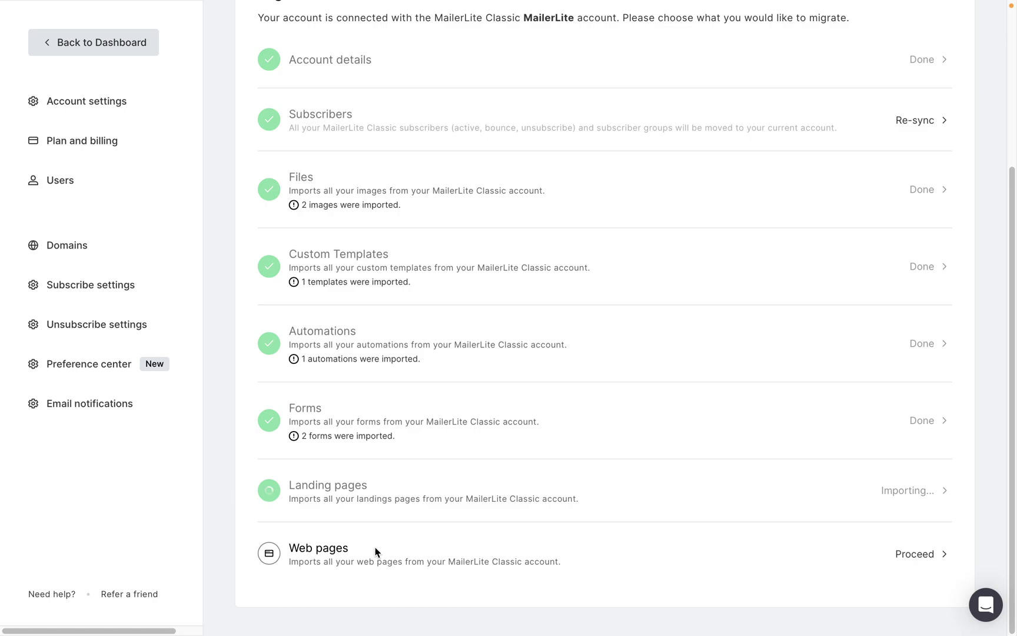
View the Users page with its single Administrator, then browse the Intercom help panel's migration articles
click(77, 182)
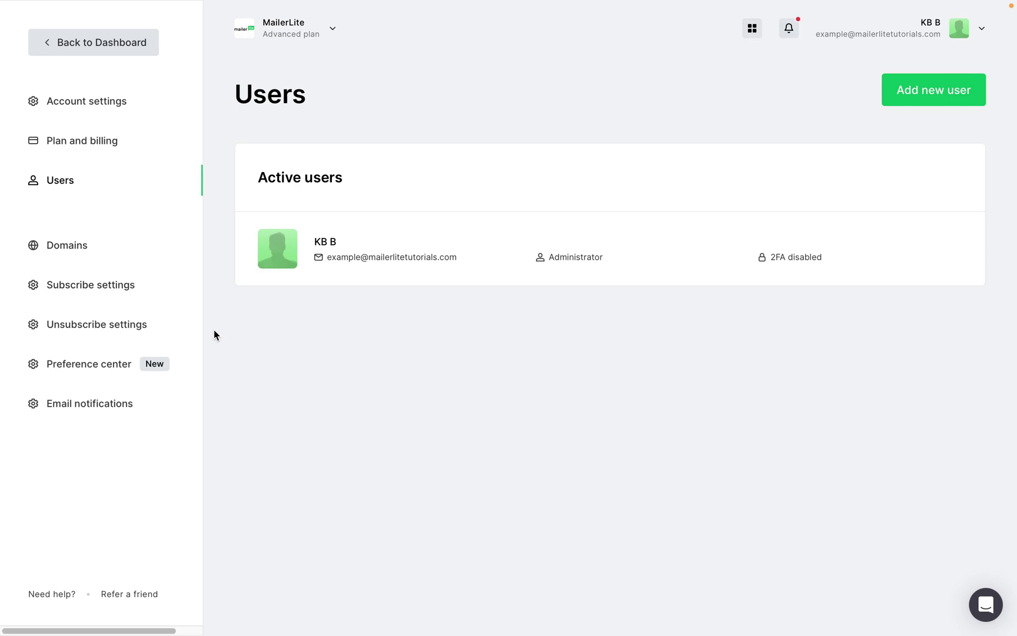
click(991, 615)
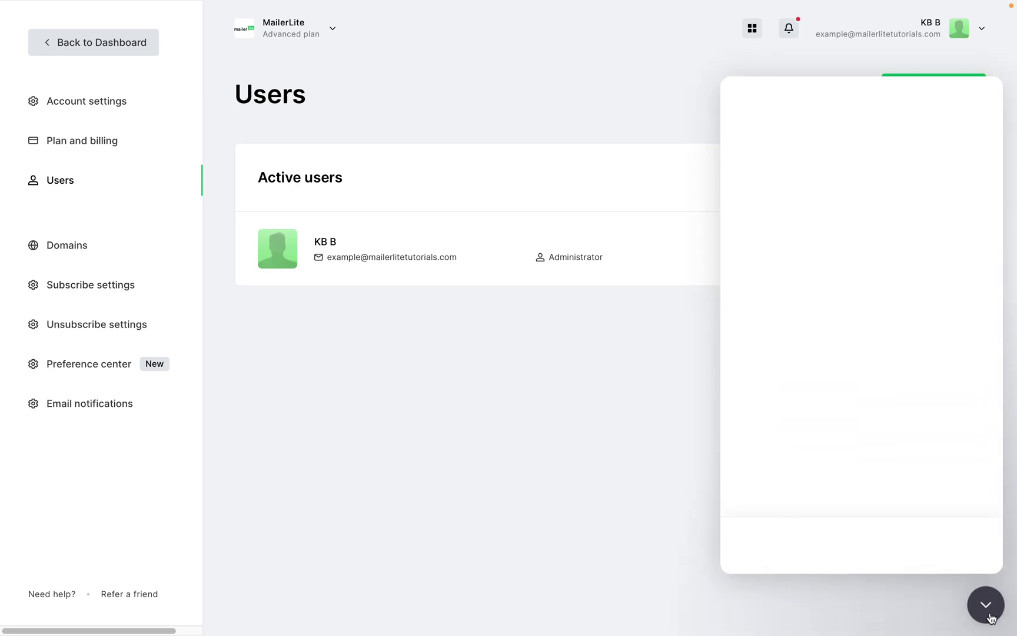
scroll(932, 296, down, 3)
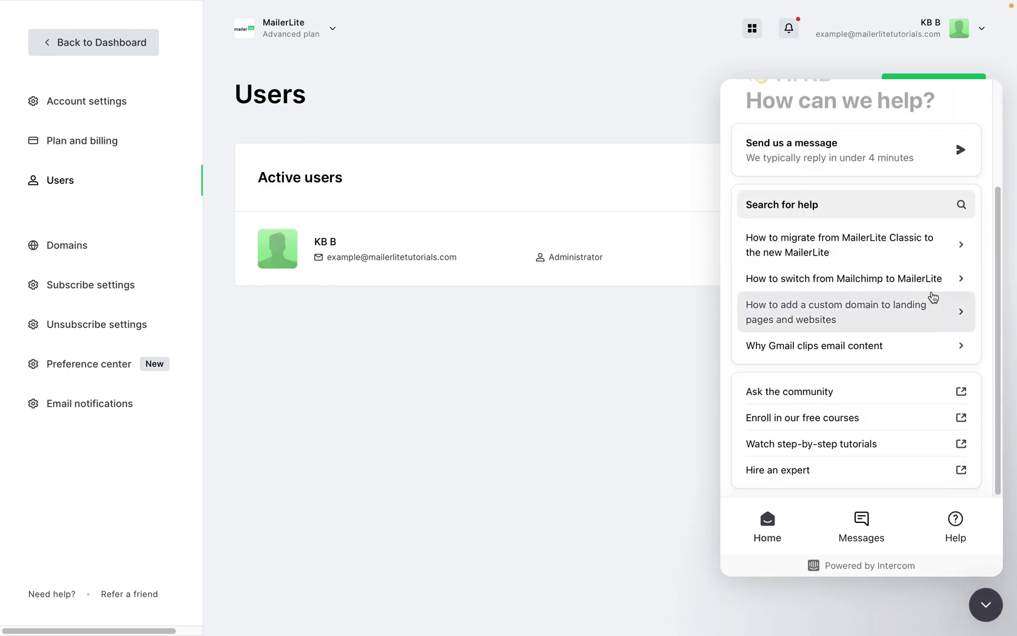
scroll(911, 432, up, 3)
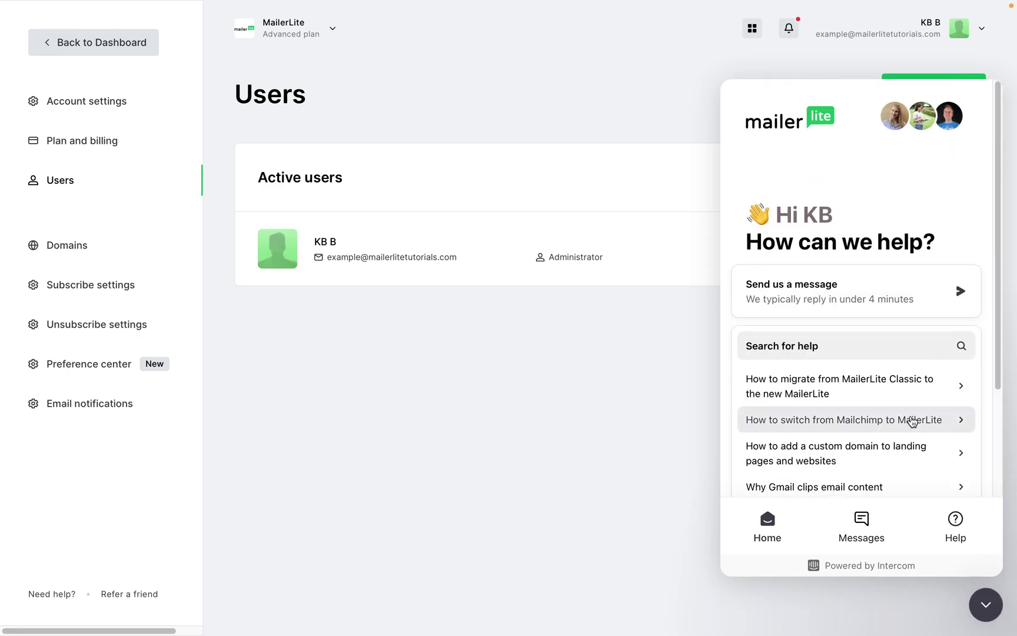